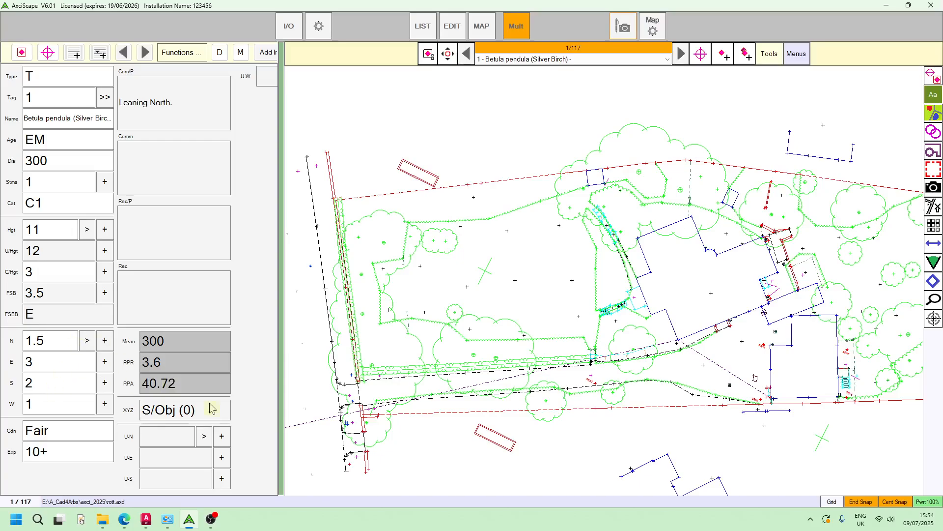
# Zoom out and pan until the whole rotated site plan, trees and buildings included, is visible.
pyautogui.scroll(-2, 590, 187)
pyautogui.moveTo(628, 269); pyautogui.dragTo(564, 322)
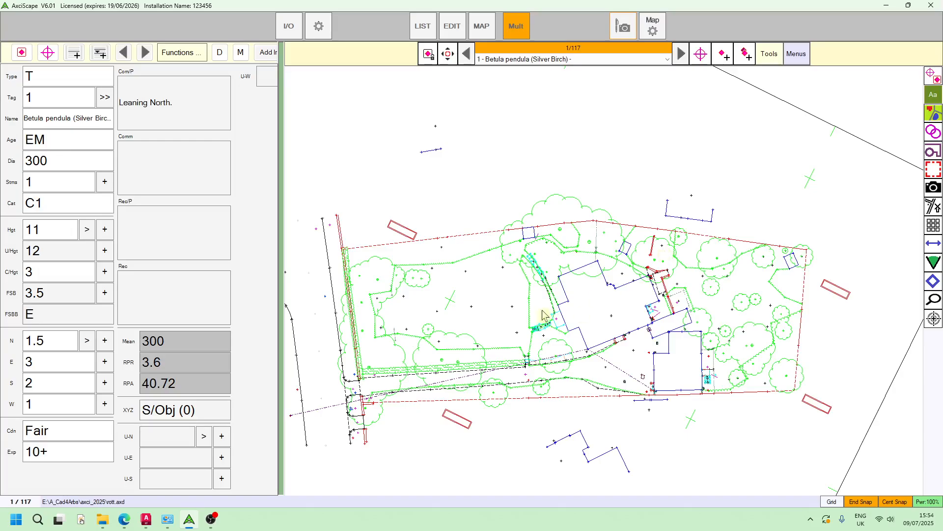
pyautogui.scroll(-1, 545, 316)
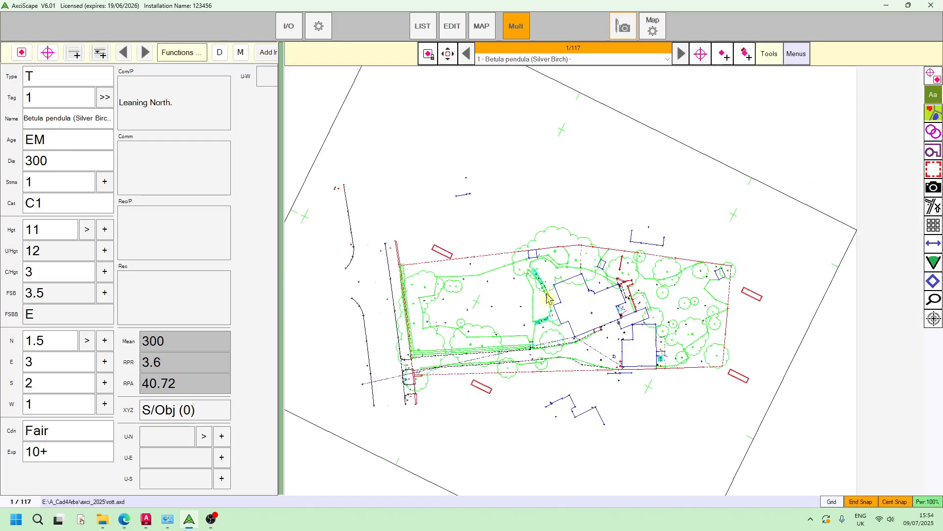
# Maximise the map to the full-window view and zoom around the site plan.
pyautogui.click(482, 26)
pyautogui.scroll(-1, 526, 225)
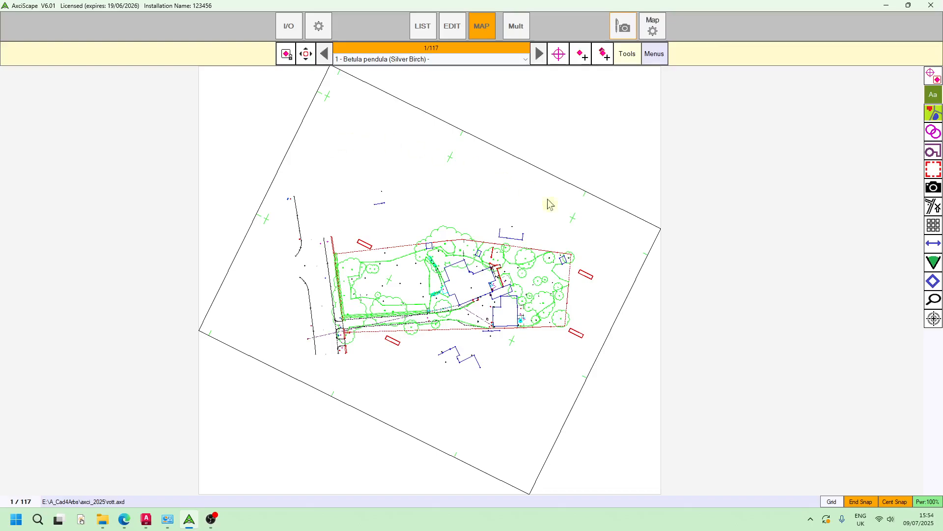
pyautogui.scroll(3, 385, 167)
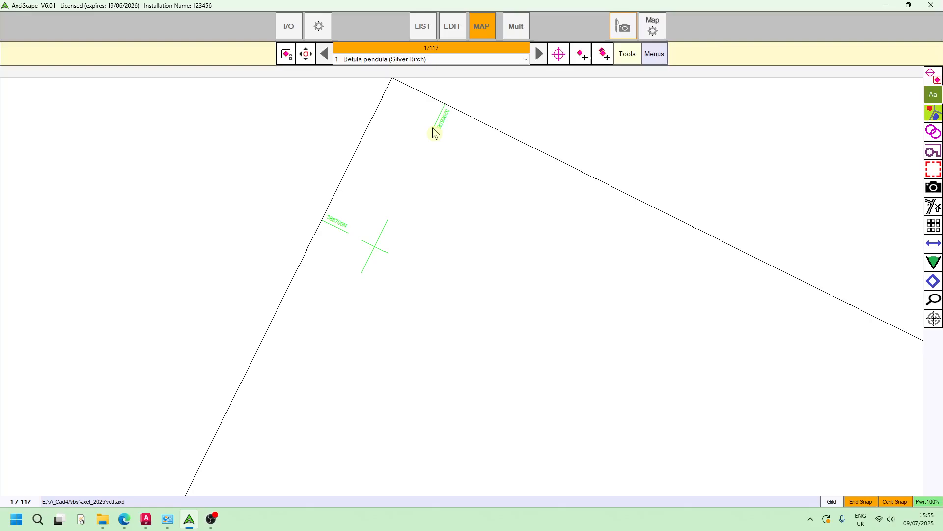
pyautogui.scroll(-3, 415, 165)
pyautogui.scroll(-2, 561, 259)
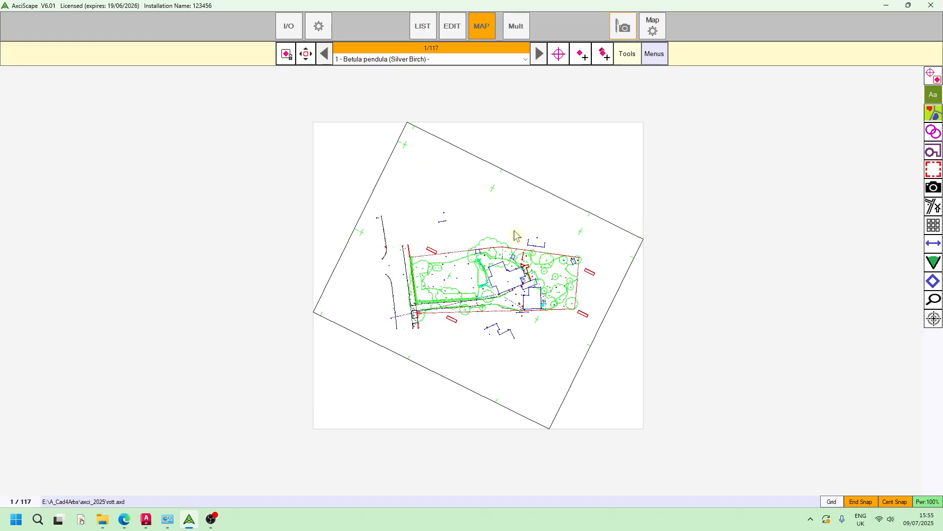
pyautogui.scroll(2, 484, 326)
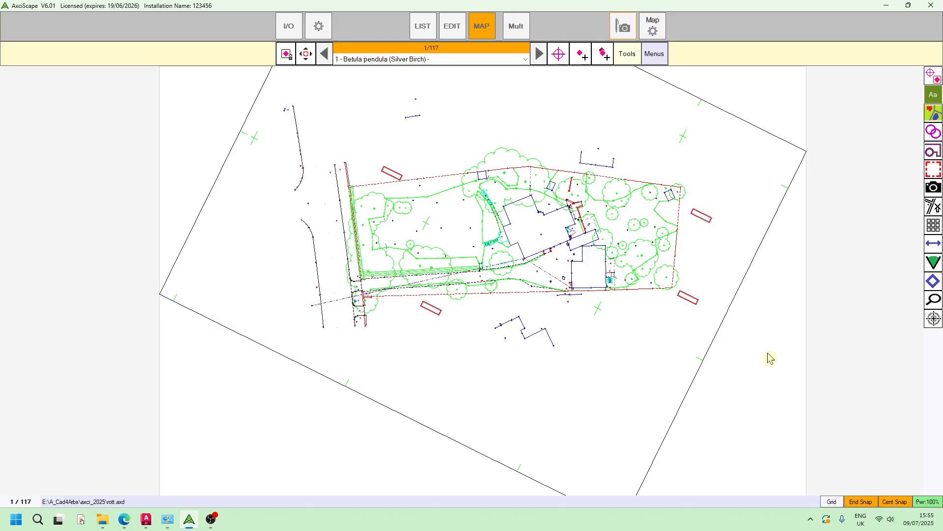
# Zoom into the boundary's top corner, then back out to the whole plan.
pyautogui.moveTo(637, 210); pyautogui.dragTo(626, 268)
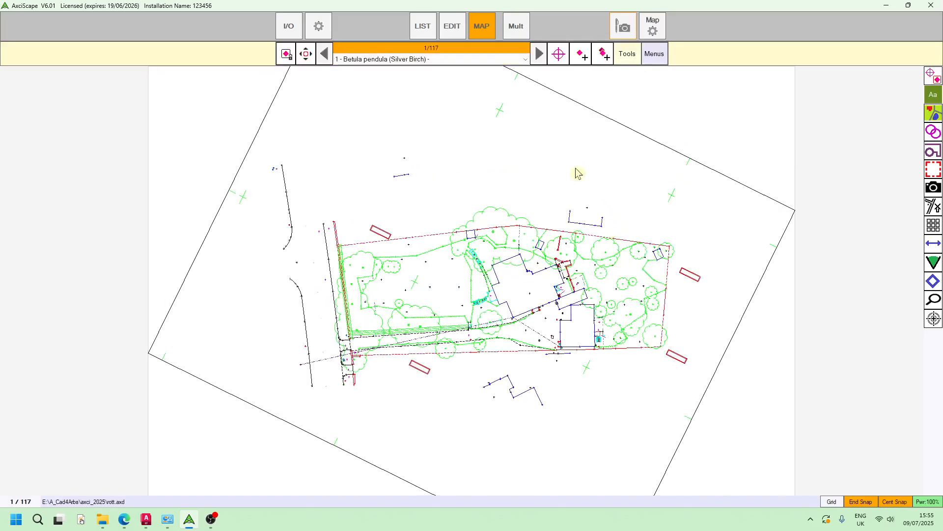
pyautogui.scroll(-1, 576, 172)
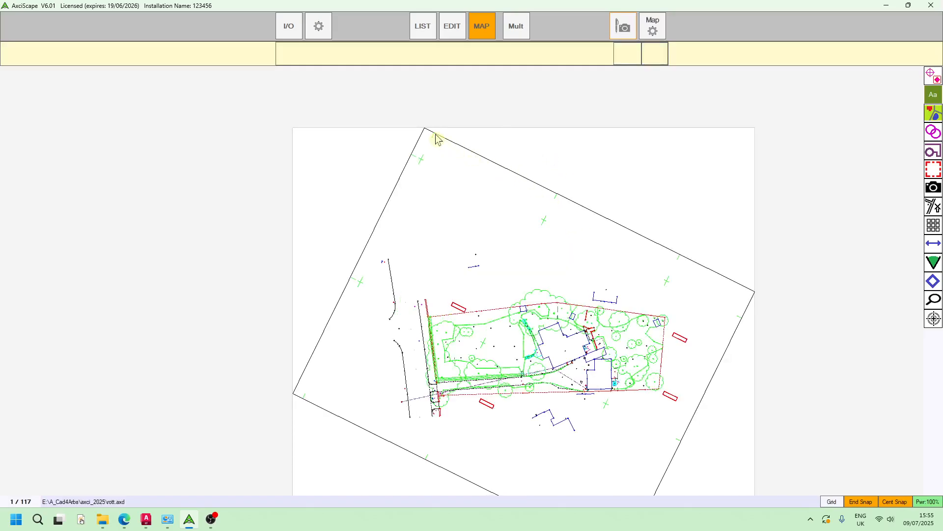
pyautogui.scroll(3, 433, 140)
pyautogui.scroll(-3, 352, 257)
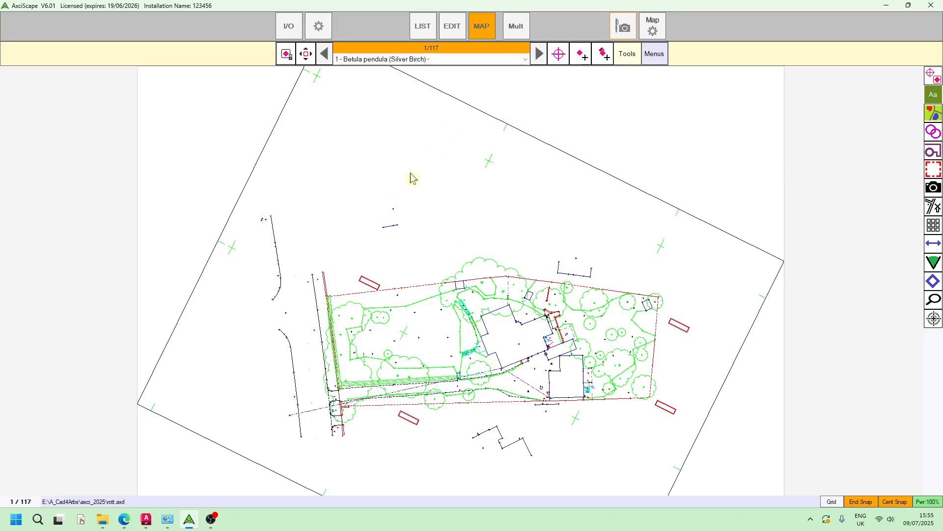
pyautogui.scroll(-2, 419, 181)
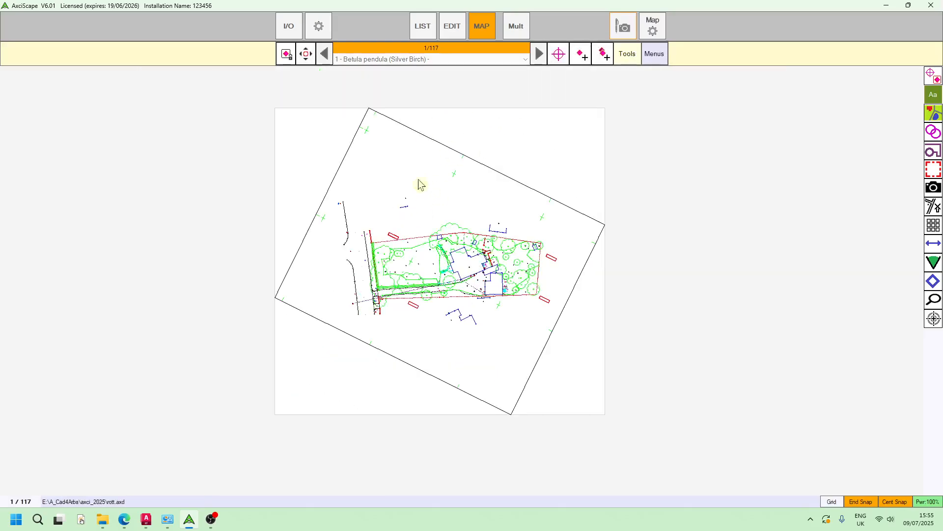
pyautogui.moveTo(385, 132); pyautogui.dragTo(422, 228)
pyautogui.scroll(5, 403, 215)
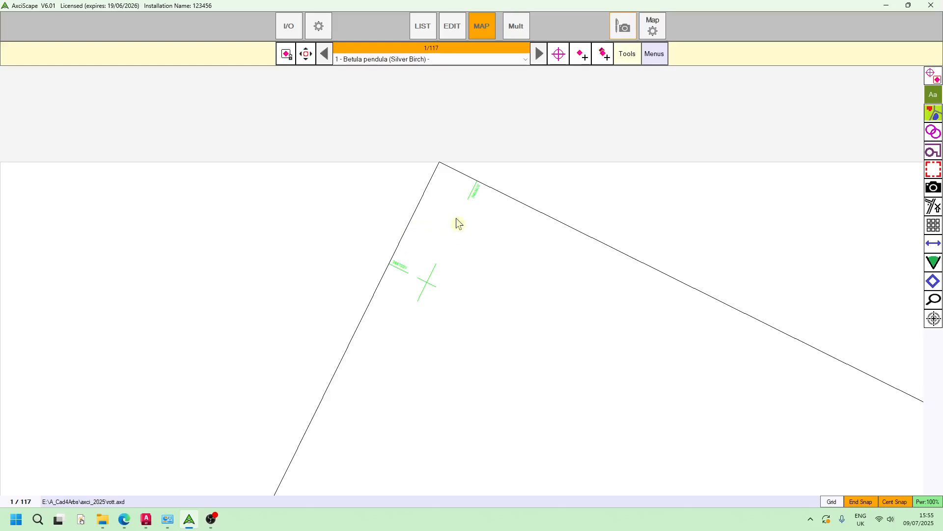
pyautogui.scroll(-5, 457, 224)
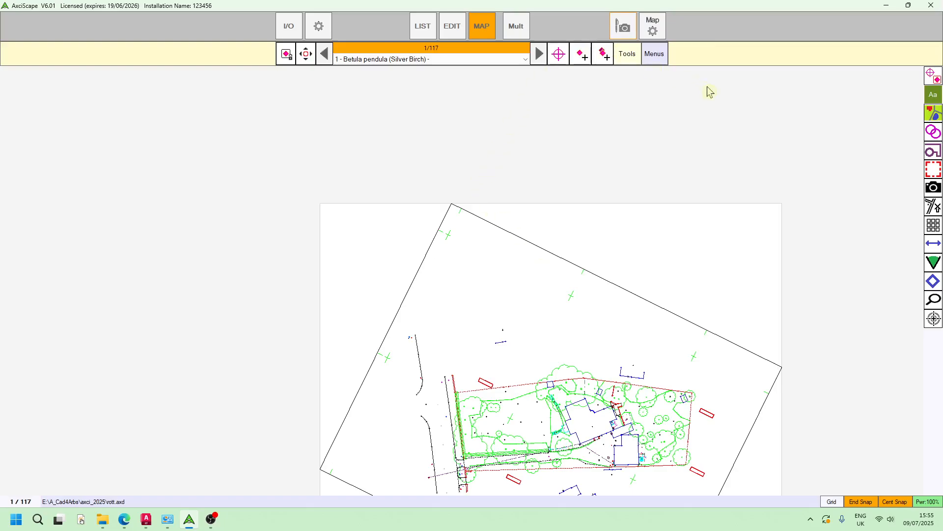
# Show the 1 m grid with its 0,0 origin picked on the boundary's upper-left marker point.
pyautogui.click(936, 228)
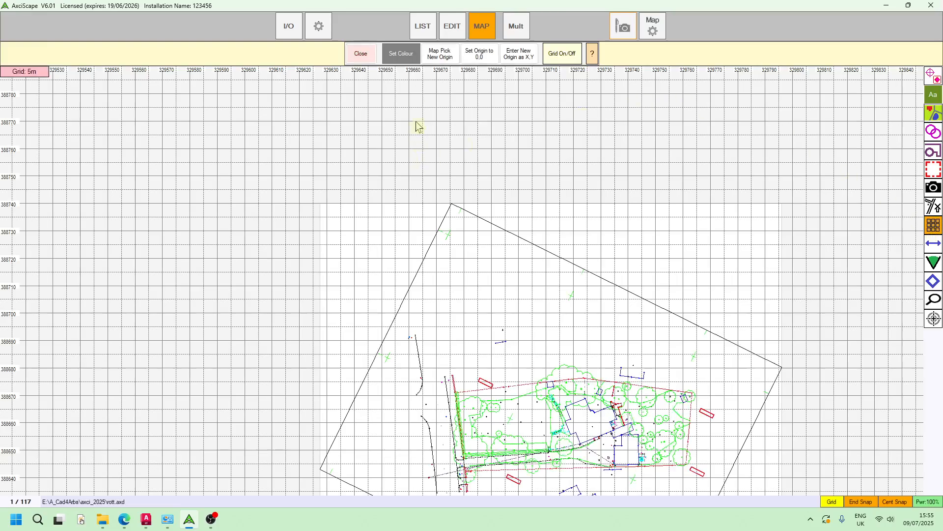
pyautogui.click(444, 57)
pyautogui.scroll(4, 457, 225)
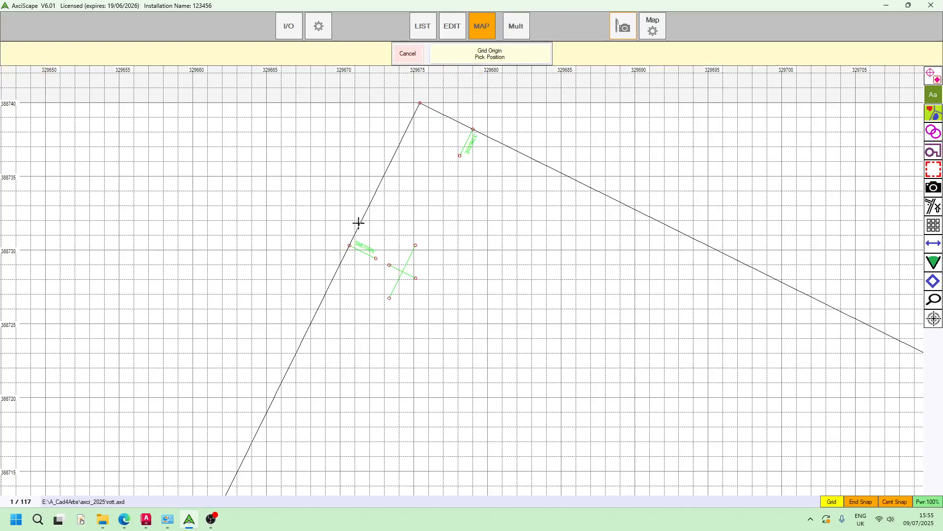
pyautogui.click(349, 245)
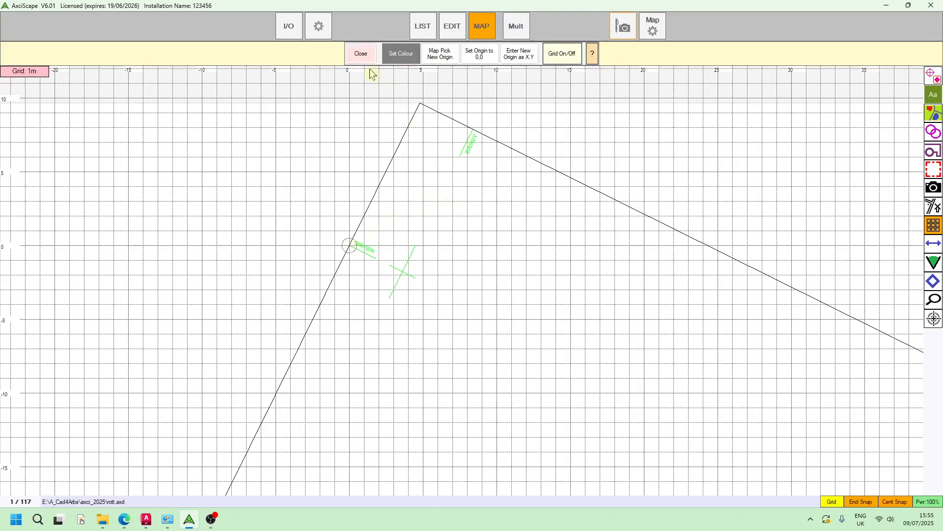
pyautogui.click(363, 56)
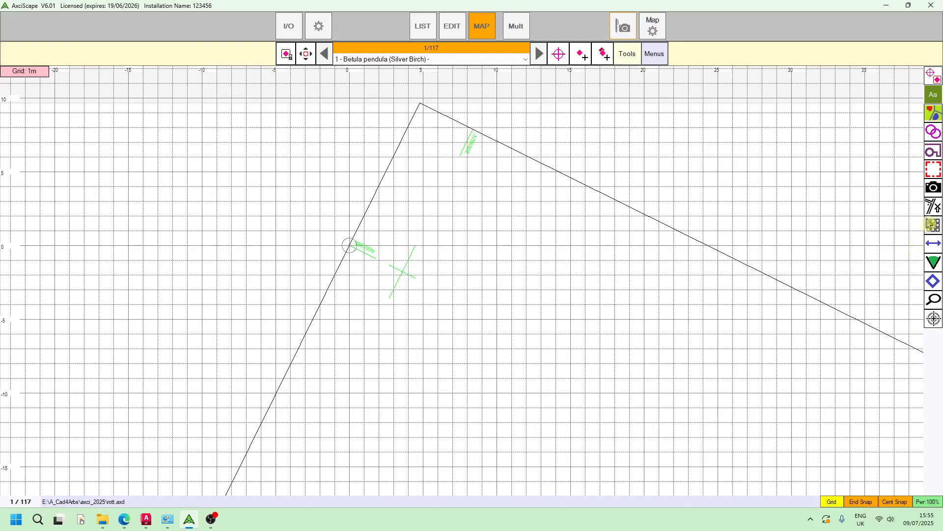
# Measure the angle from due north to the boundary's top corner: 26.343°, copied to clipboard.
pyautogui.click(935, 265)
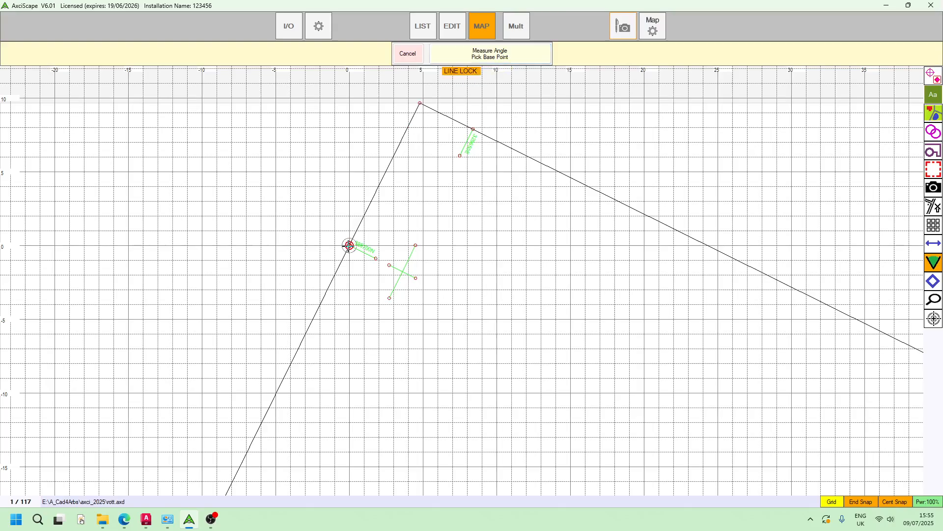
pyautogui.click(349, 246)
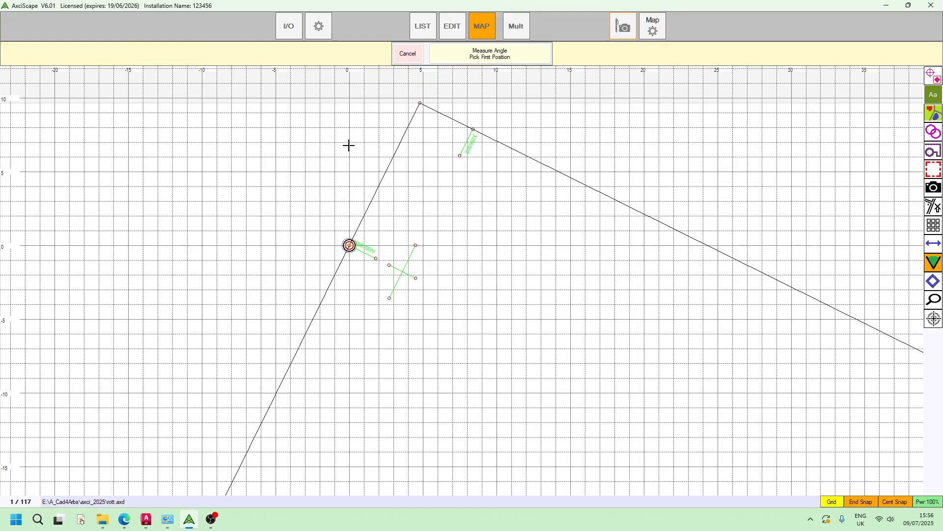
pyautogui.click(350, 114)
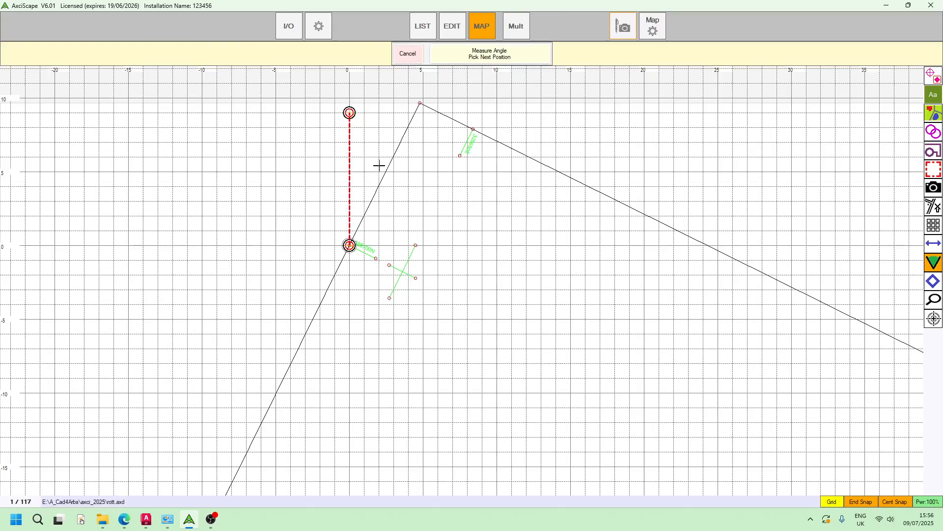
pyautogui.click(420, 104)
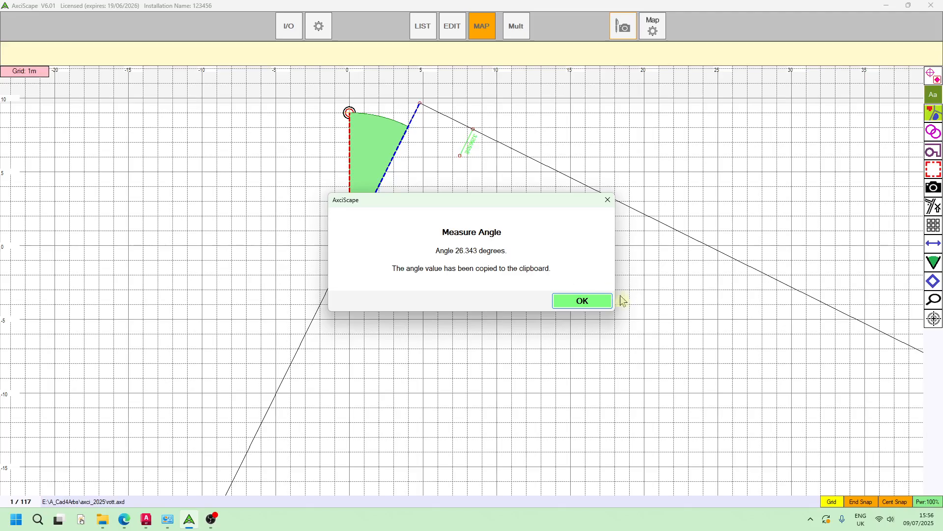
pyautogui.click(596, 301)
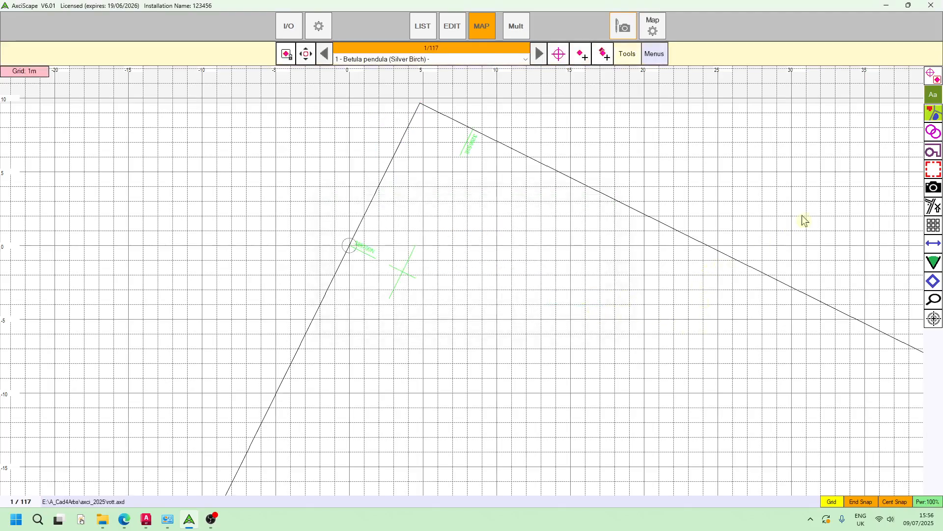
# Turn the grid off.
pyautogui.click(832, 500)
pyautogui.scroll(-3, 713, 258)
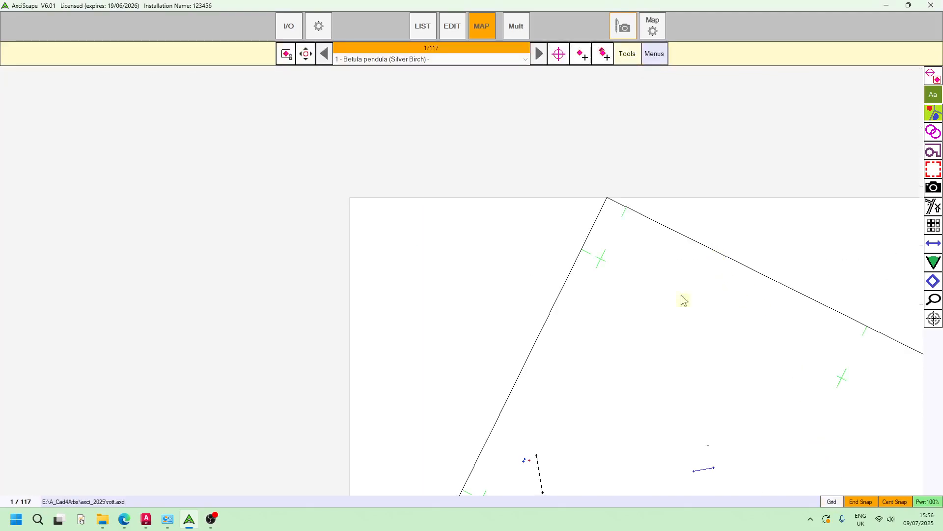
pyautogui.scroll(2, 683, 300)
# In Drawing Settings, paste 26.343 as the rotate angle and enable Use Rotate Angle.
pyautogui.click(652, 26)
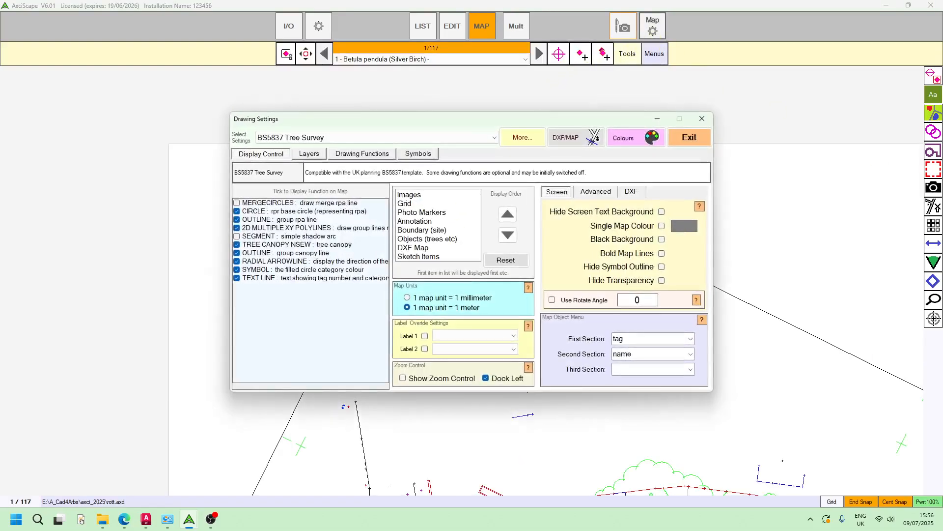
pyautogui.click(638, 301)
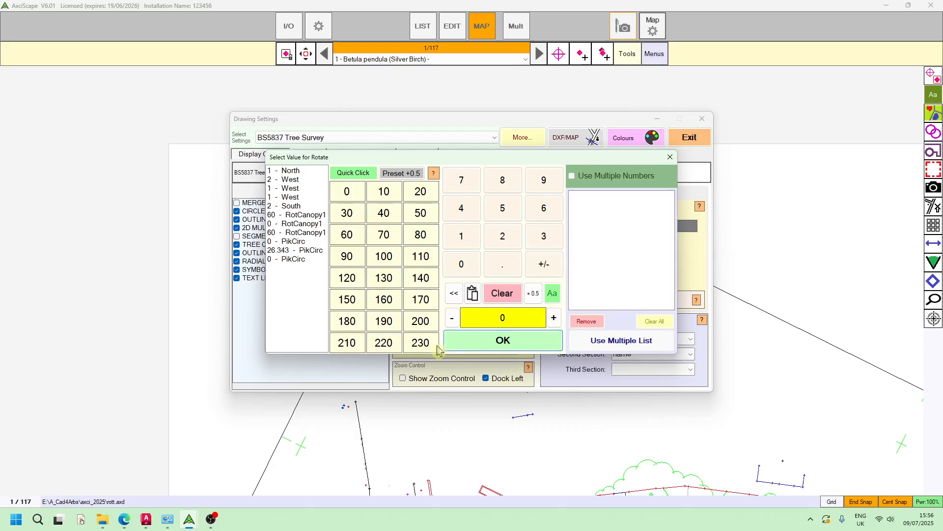
pyautogui.click(473, 293)
pyautogui.click(506, 348)
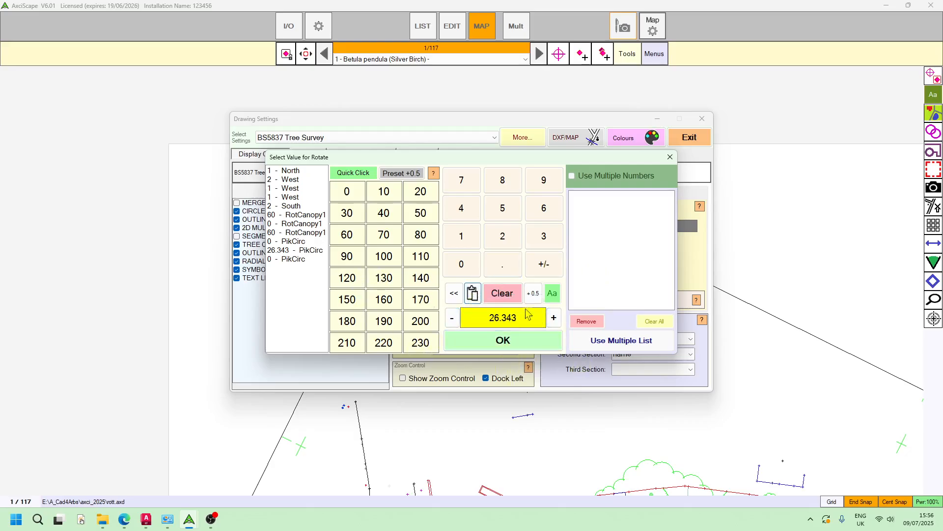
pyautogui.click(502, 344)
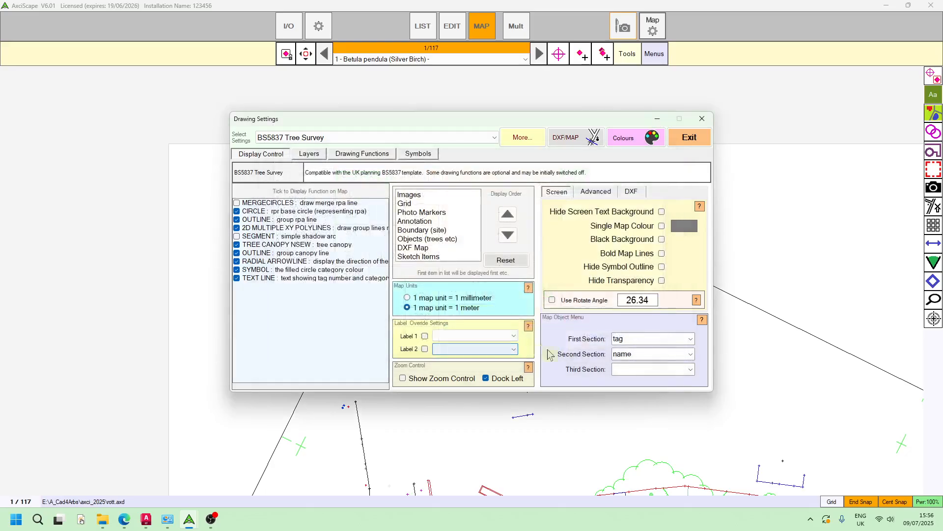
pyautogui.click(552, 301)
pyautogui.click(690, 139)
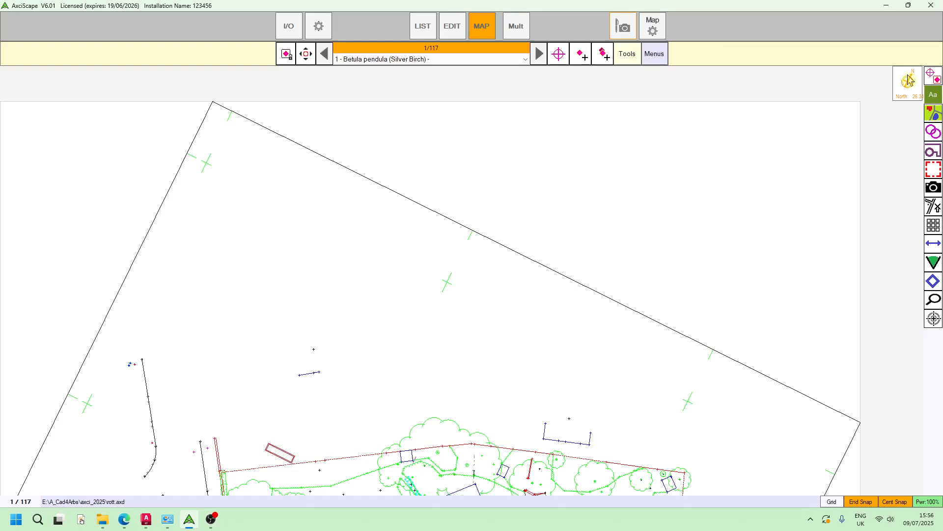
# Zoom to the garden and show tree 1's Betula pendula record beside the map.
pyautogui.scroll(-3, 688, 231)
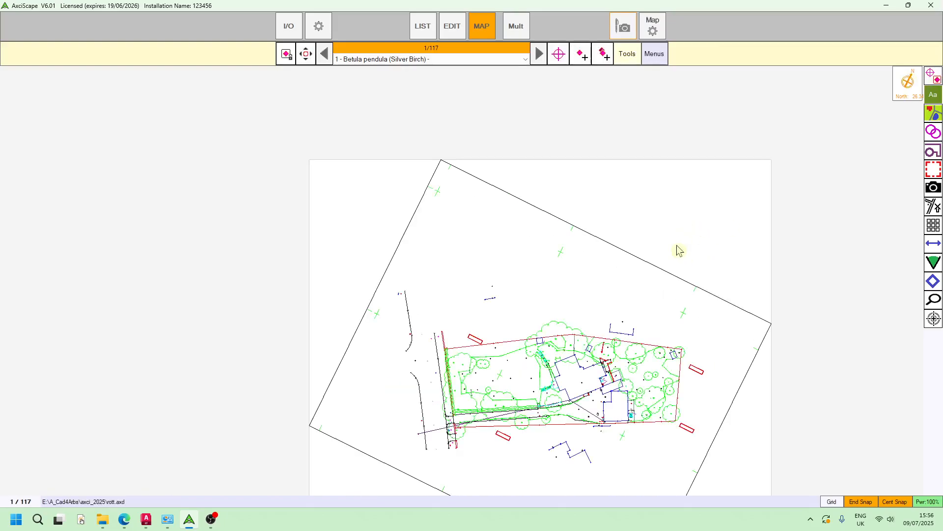
pyautogui.scroll(3, 499, 307)
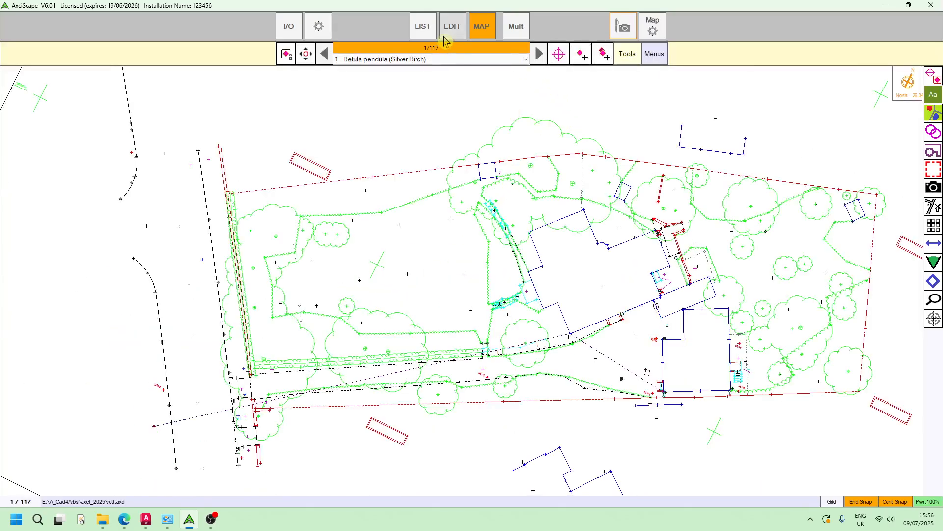
pyautogui.click(521, 34)
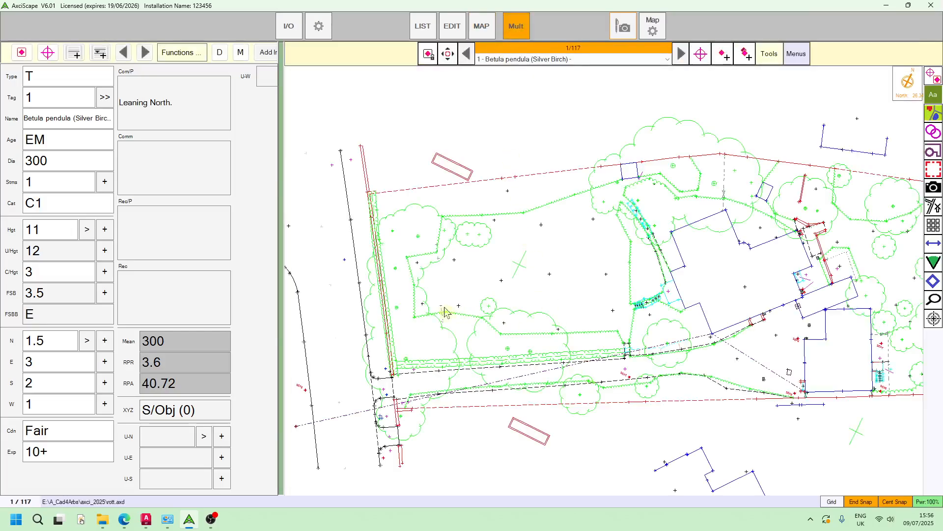
pyautogui.scroll(5, 479, 239)
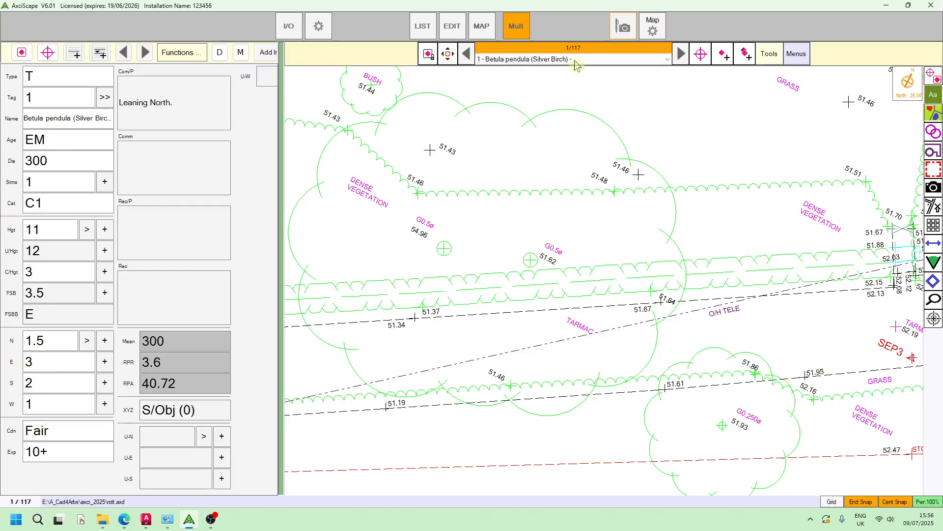
# Plot tree T1-C1 on its surveyed point on the map.
pyautogui.click(701, 54)
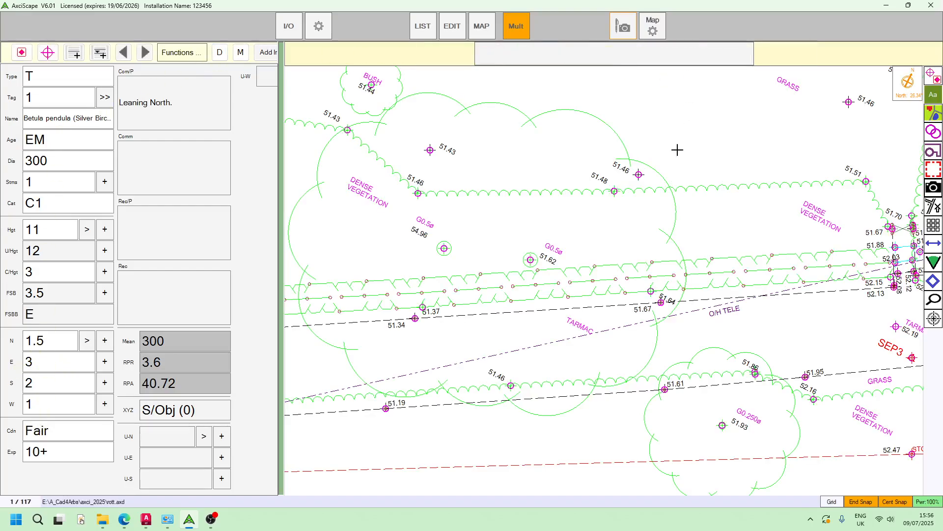
pyautogui.click(444, 248)
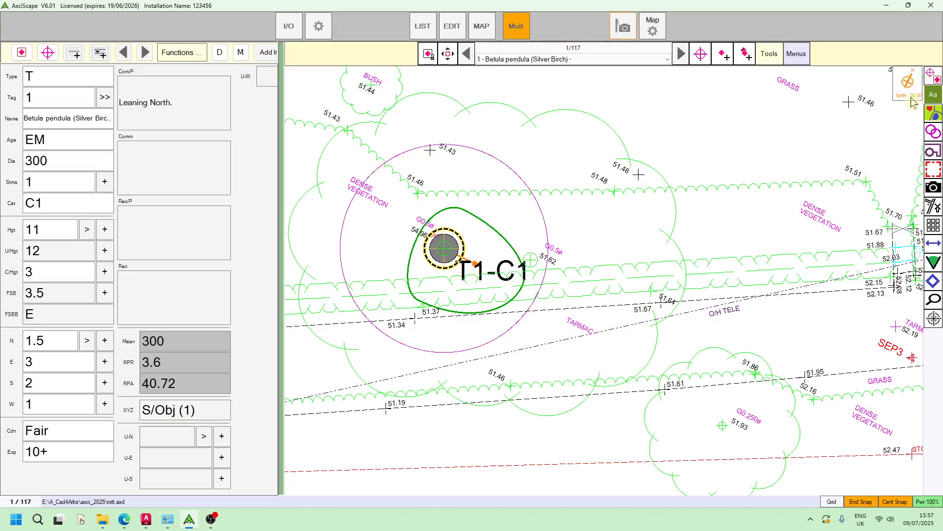
pyautogui.scroll(-5, 633, 224)
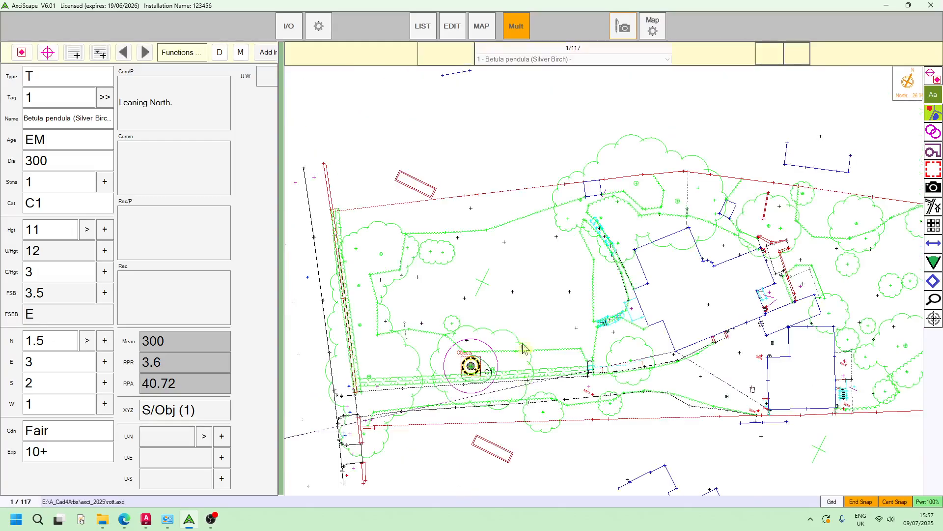
pyautogui.scroll(5, 492, 331)
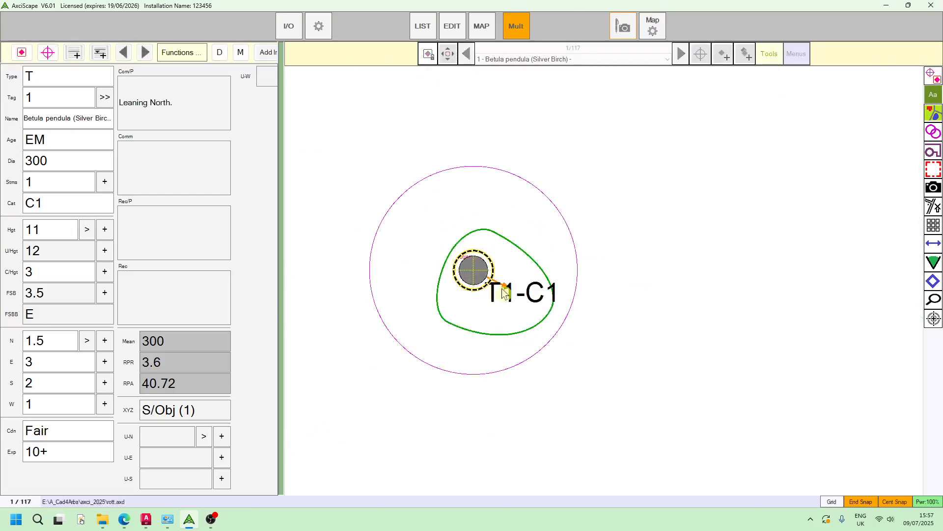
pyautogui.scroll(2, 467, 269)
pyautogui.scroll(-2, 468, 270)
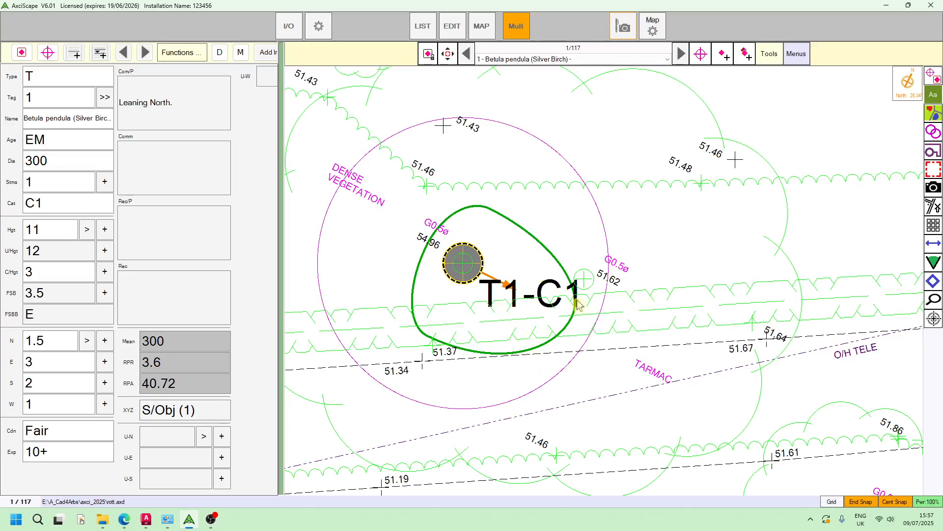
# Zoom and recentre on T1-C1 to check its crown outline and RPA circle.
pyautogui.scroll(-3, 671, 278)
pyautogui.scroll(1, 592, 291)
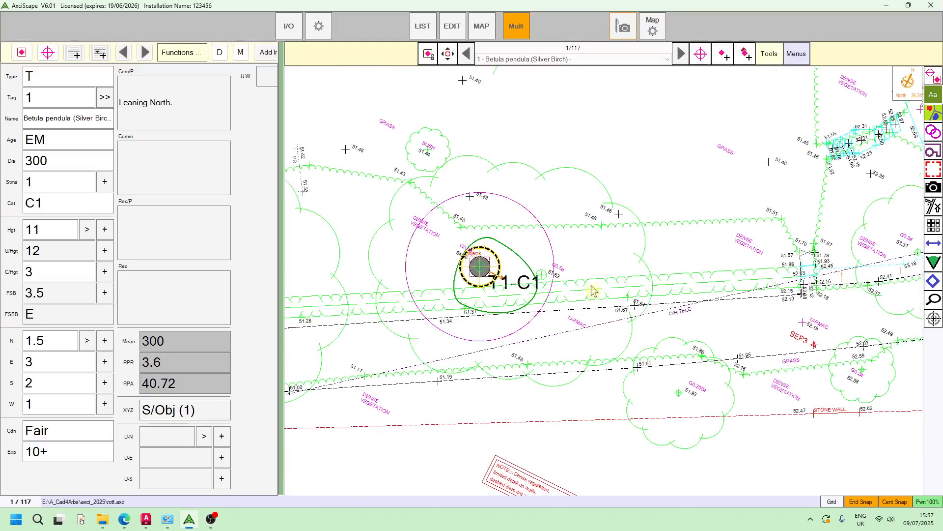
pyautogui.scroll(3, 488, 251)
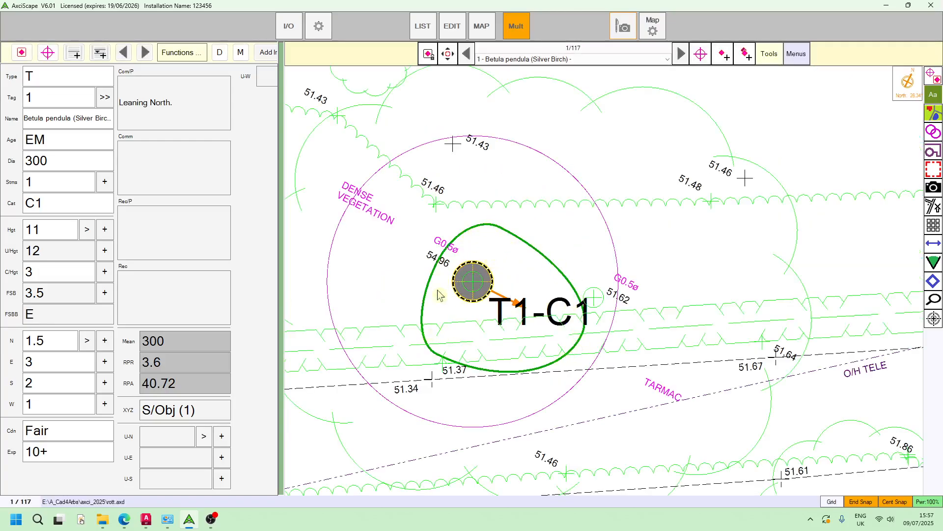
pyautogui.scroll(-3, 638, 263)
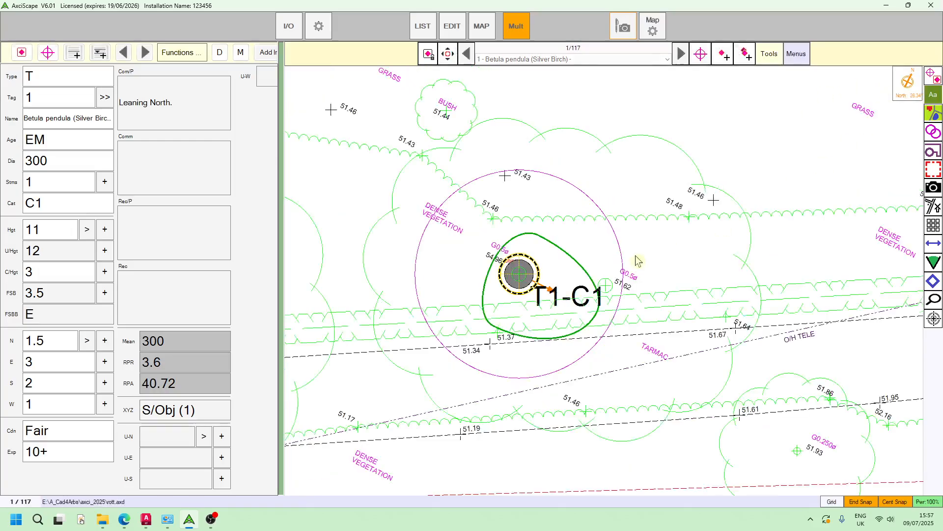
pyautogui.moveTo(615, 259); pyautogui.dragTo(549, 310)
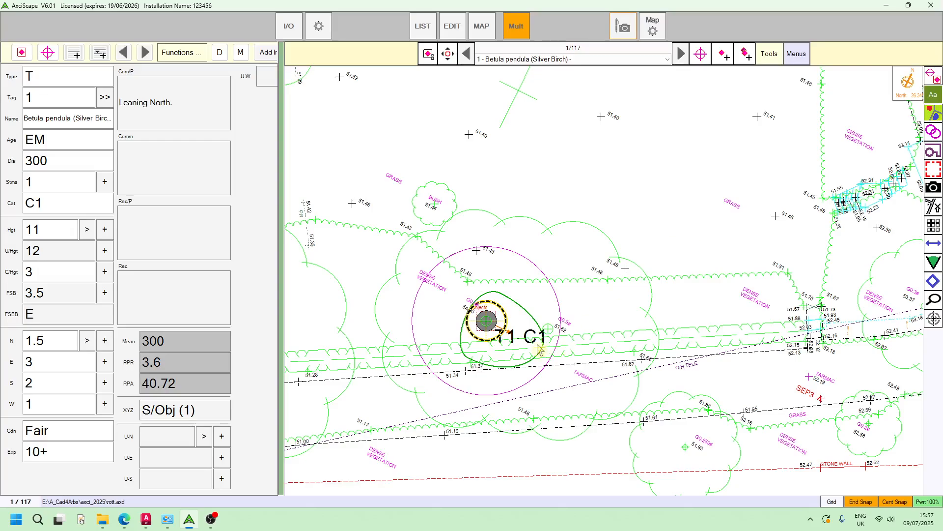
pyautogui.scroll(1, 497, 354)
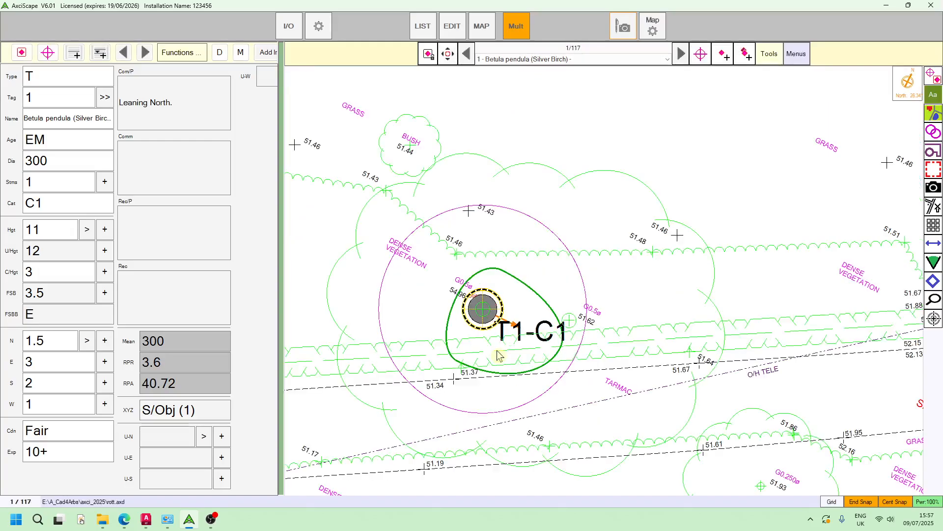
pyautogui.scroll(-1, 521, 318)
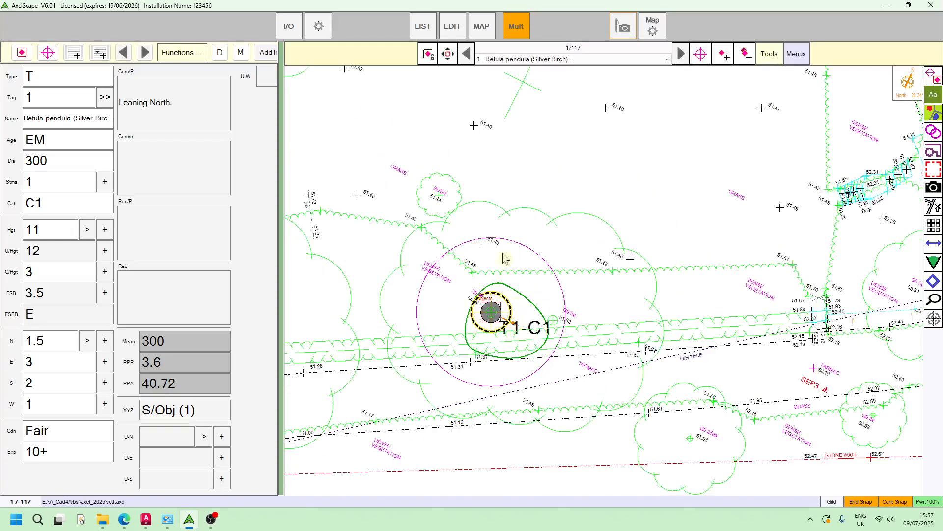
# Add a Tree Canopy Rotate field named RotCanopy1 to the tree record fields.
pyautogui.click(318, 29)
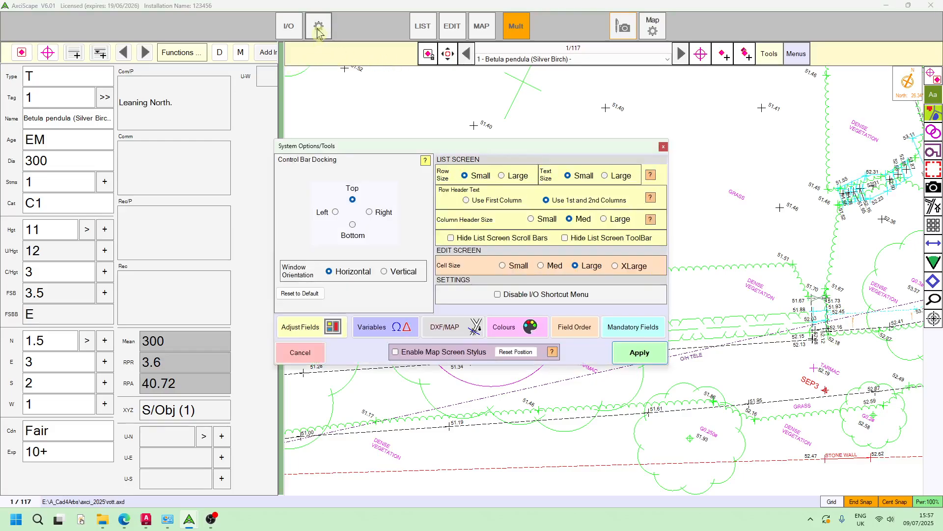
pyautogui.click(299, 327)
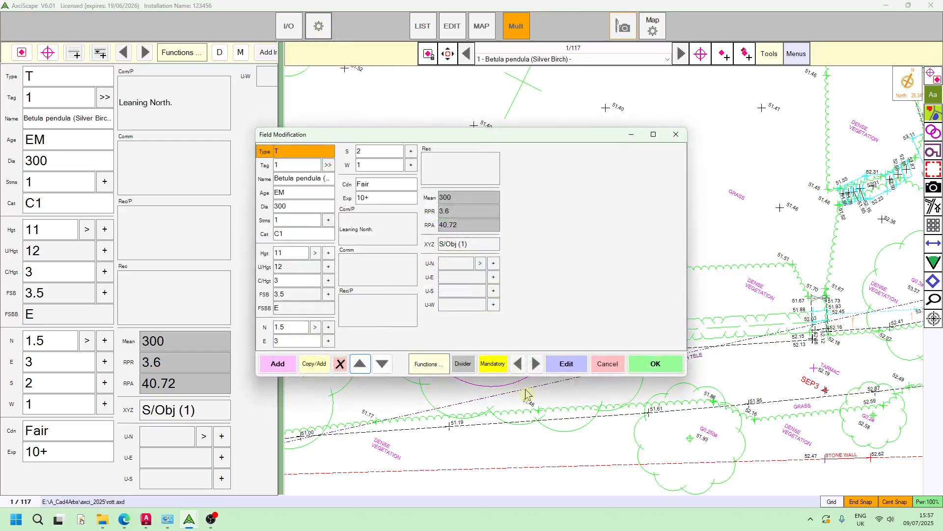
pyautogui.click(276, 364)
pyautogui.click(332, 345)
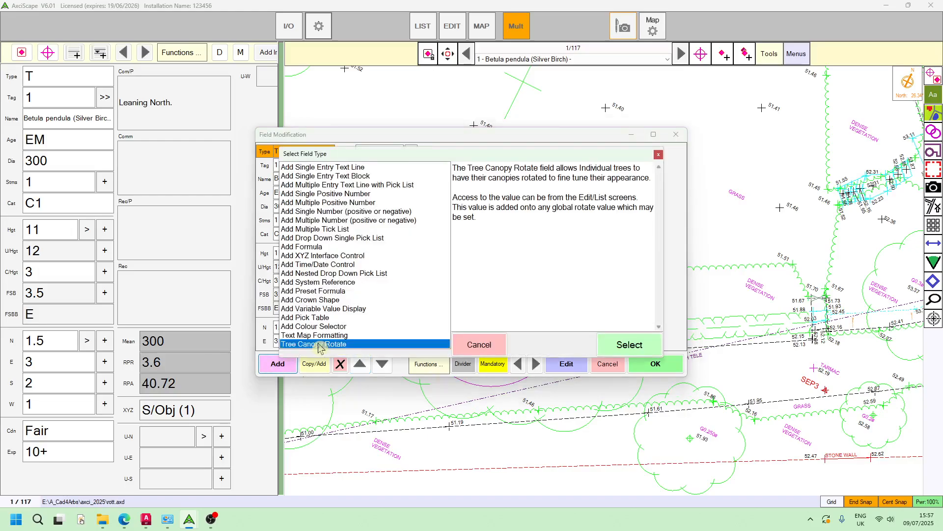
pyautogui.click(631, 346)
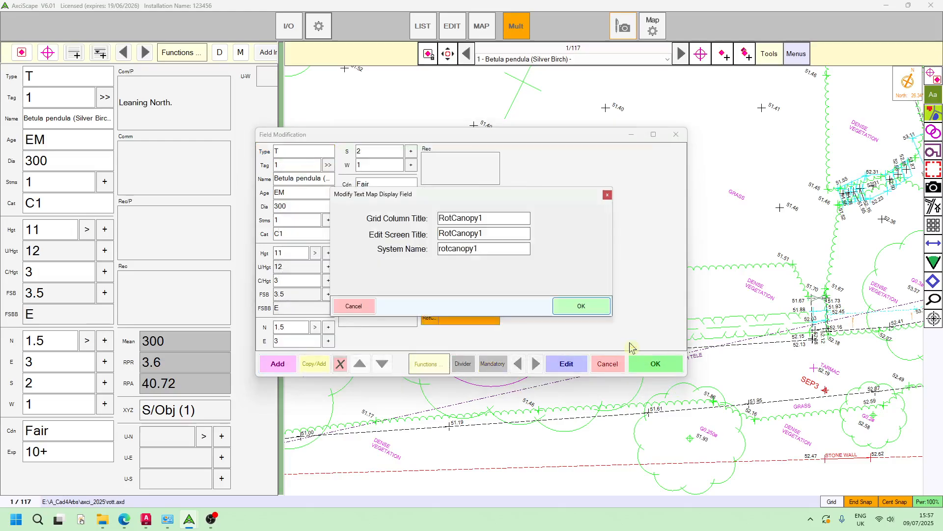
pyautogui.click(576, 311)
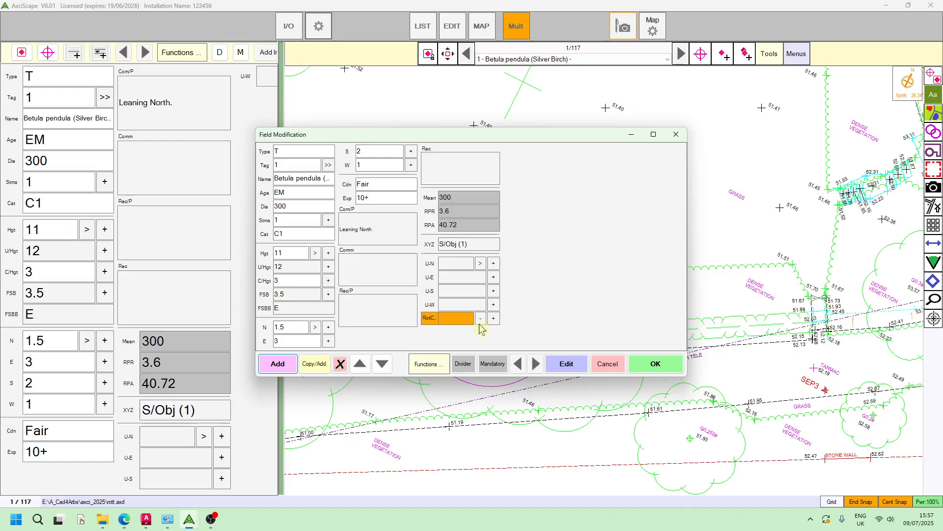
# Move RotCanopy1 up above Cdn, add a divider after it, and save the layout.
pyautogui.click(361, 364)
pyautogui.click(360, 364)
pyautogui.click(360, 364)
pyautogui.click(360, 364)
pyautogui.click(360, 364)
pyautogui.click(360, 364)
pyautogui.click(360, 365)
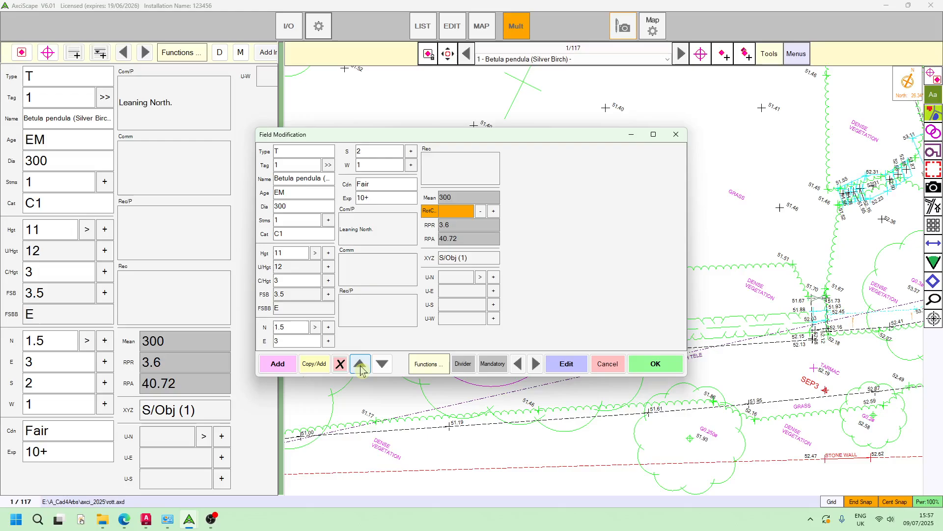
pyautogui.click(360, 364)
pyautogui.click(360, 364)
pyautogui.click(360, 364)
pyautogui.click(360, 364)
pyautogui.click(360, 364)
pyautogui.click(360, 365)
pyautogui.click(360, 364)
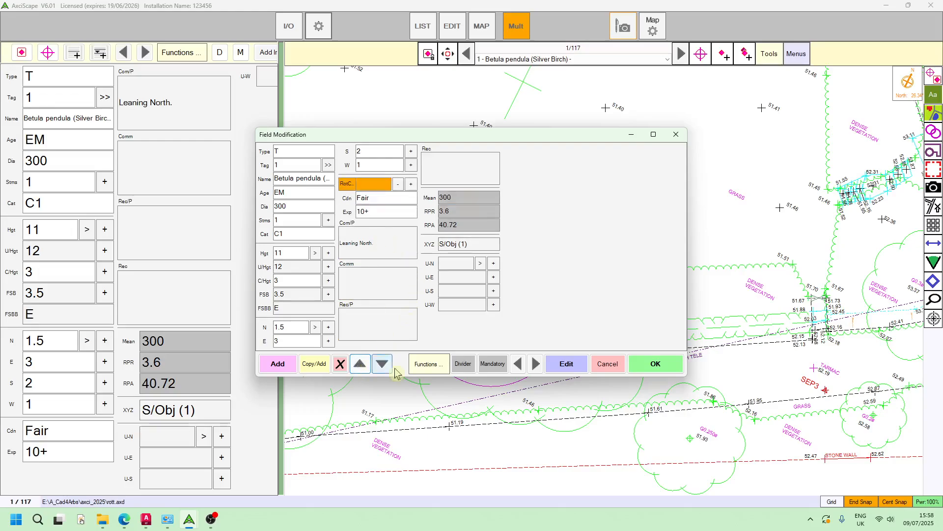
pyautogui.click(462, 365)
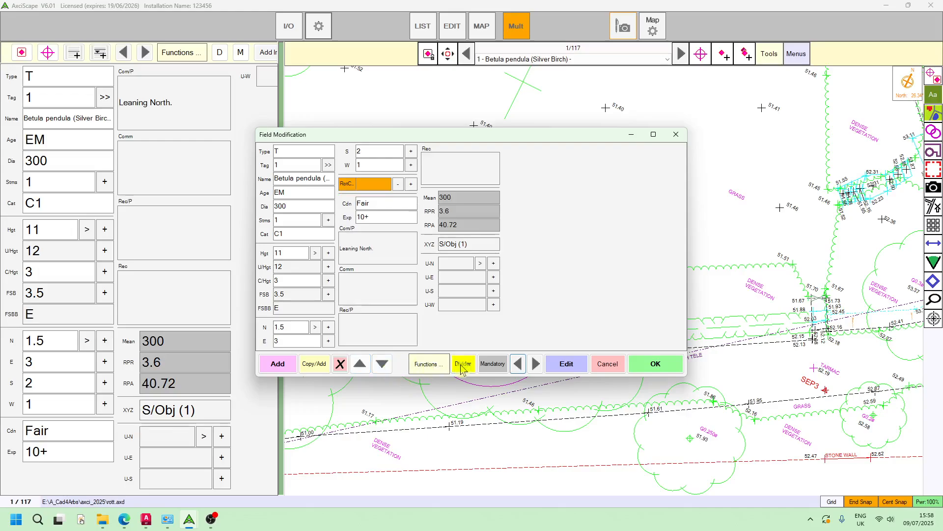
pyautogui.click(671, 372)
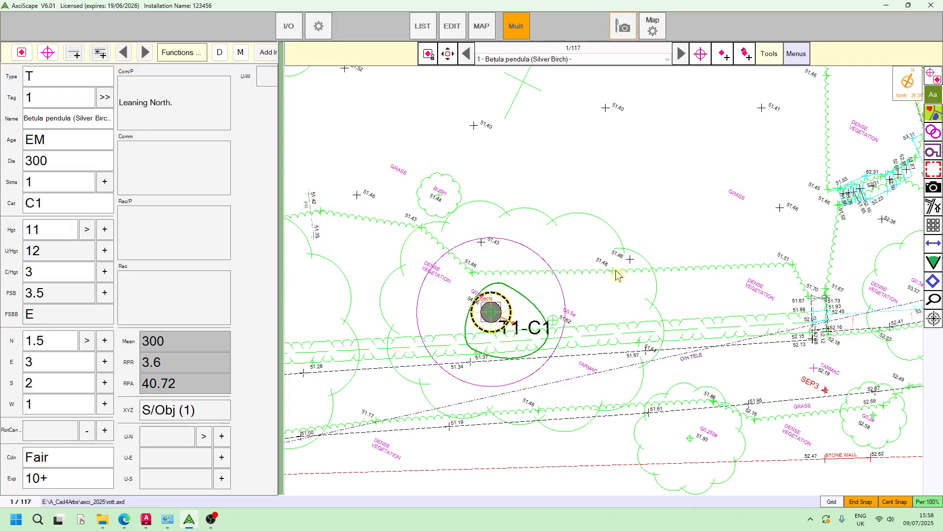
# Enter -26.34 as T1-C1's canopy rotation on the keypad.
pyautogui.click(54, 431)
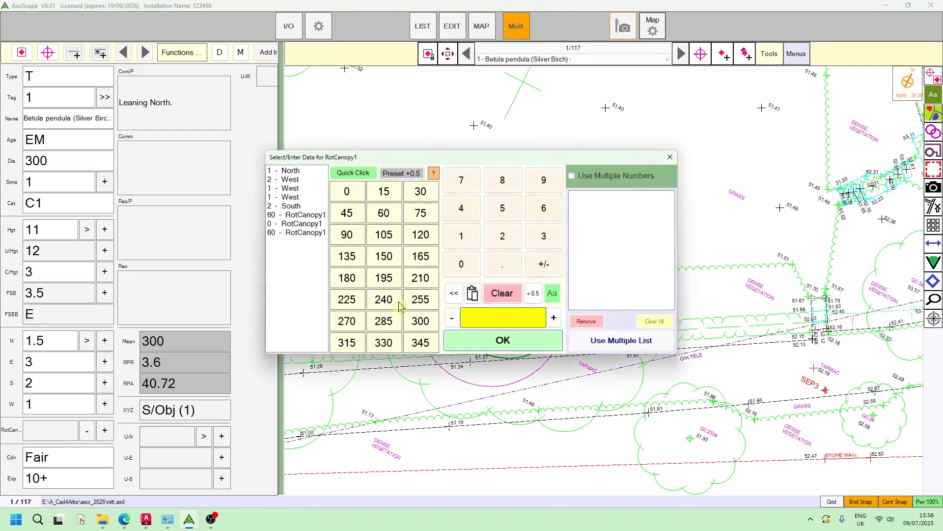
pyautogui.click(502, 235)
pyautogui.click(543, 208)
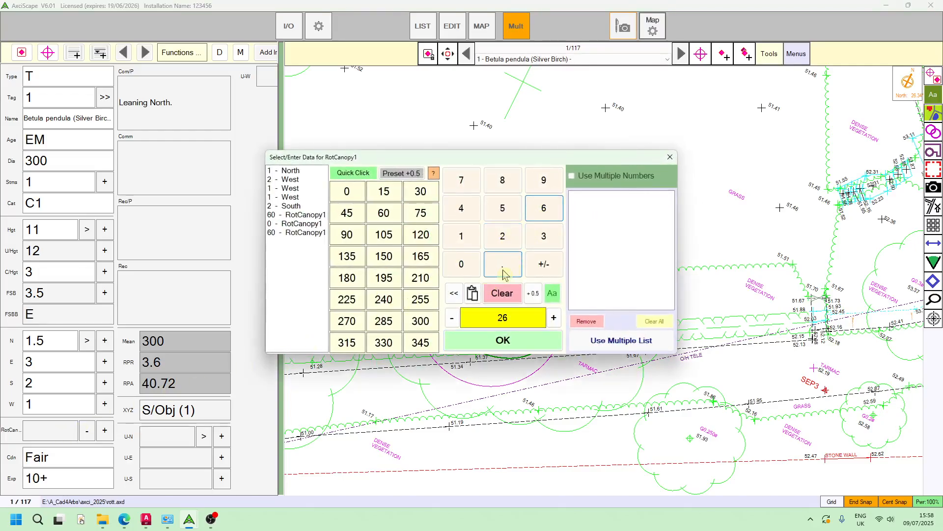
pyautogui.click(503, 272)
pyautogui.click(543, 236)
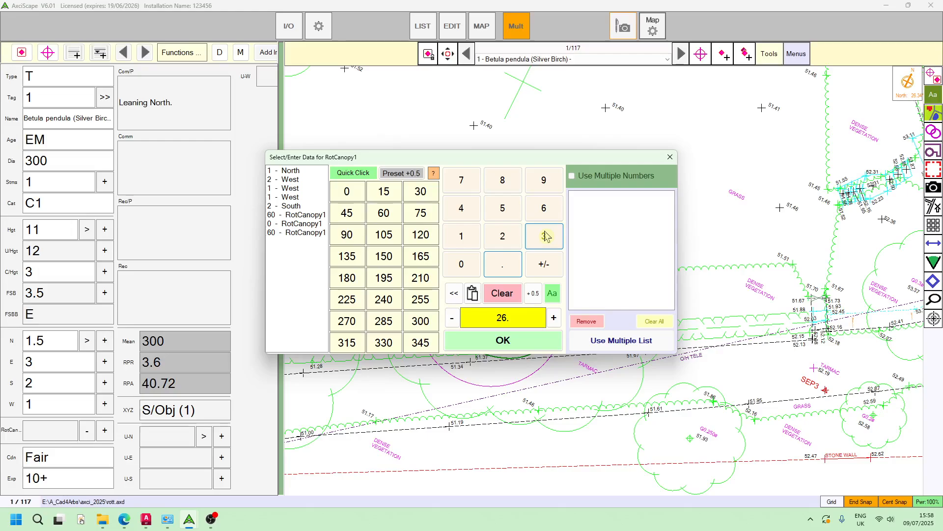
pyautogui.click(468, 213)
pyautogui.click(542, 269)
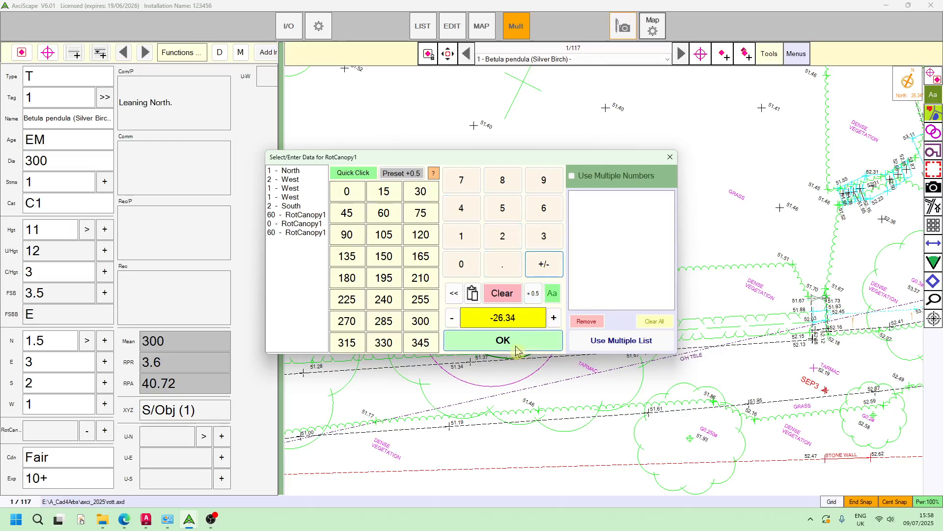
pyautogui.click(516, 347)
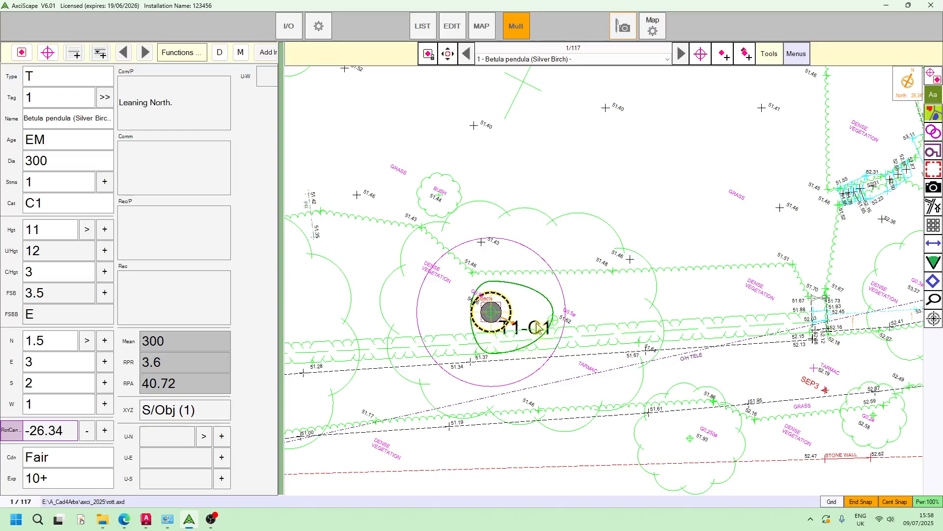
# Re-enter T1-C1's canopy rotation as 15.
pyautogui.click(53, 439)
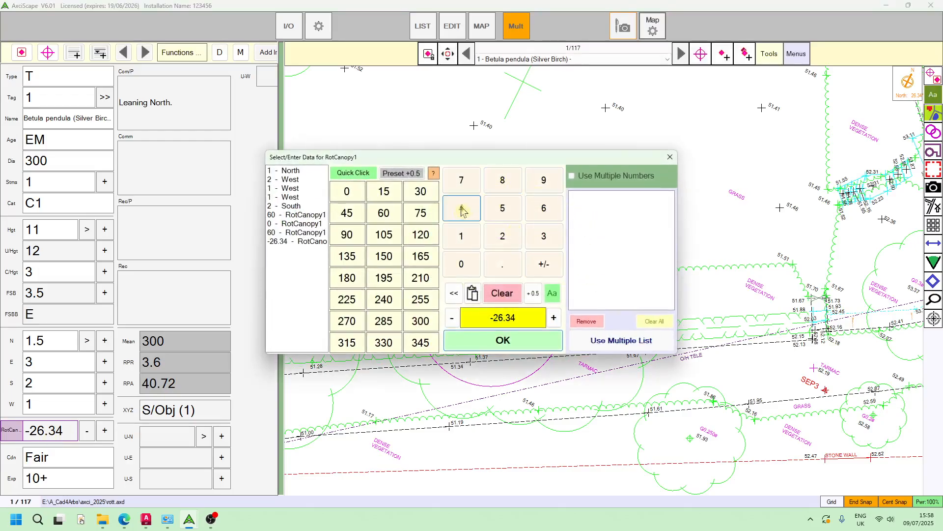
pyautogui.click(502, 209)
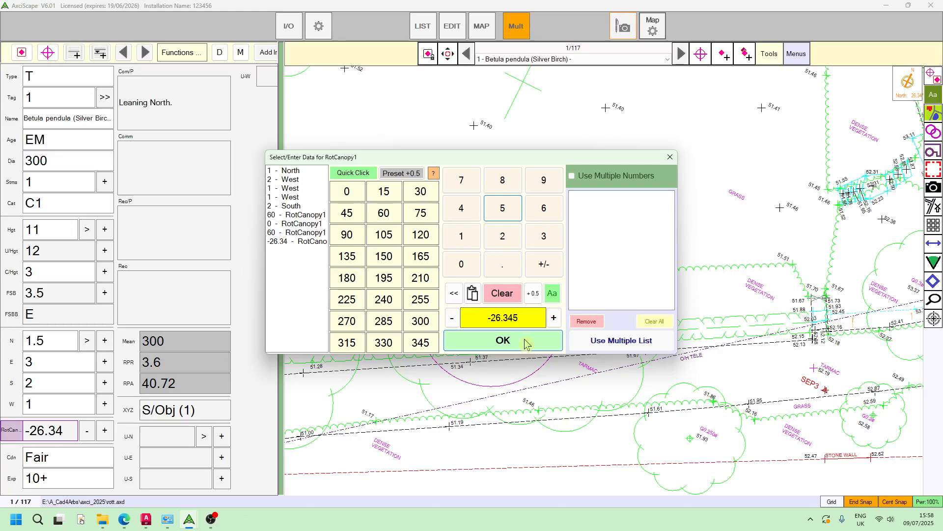
pyautogui.click(383, 192)
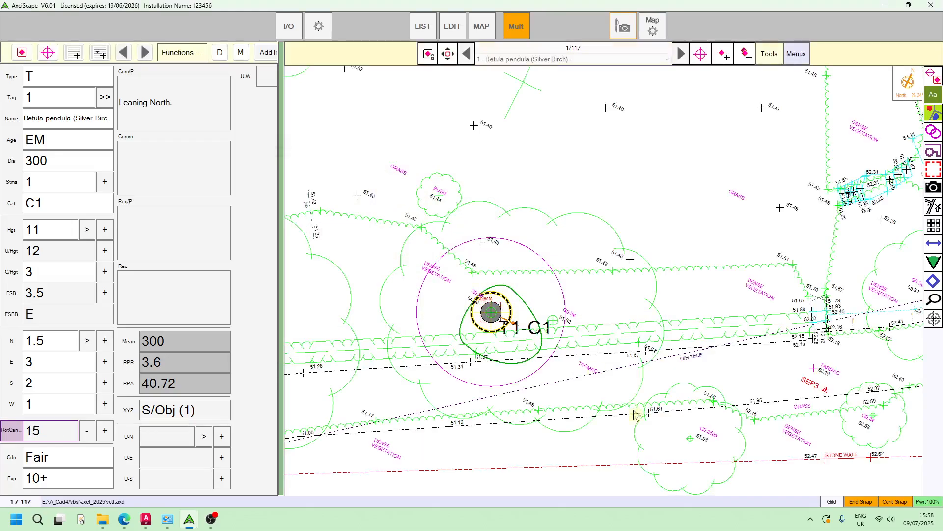
# Step the canopy rotation up and down in 5° increments, settling on 45.
pyautogui.click(104, 430)
pyautogui.click(104, 431)
pyautogui.click(104, 431)
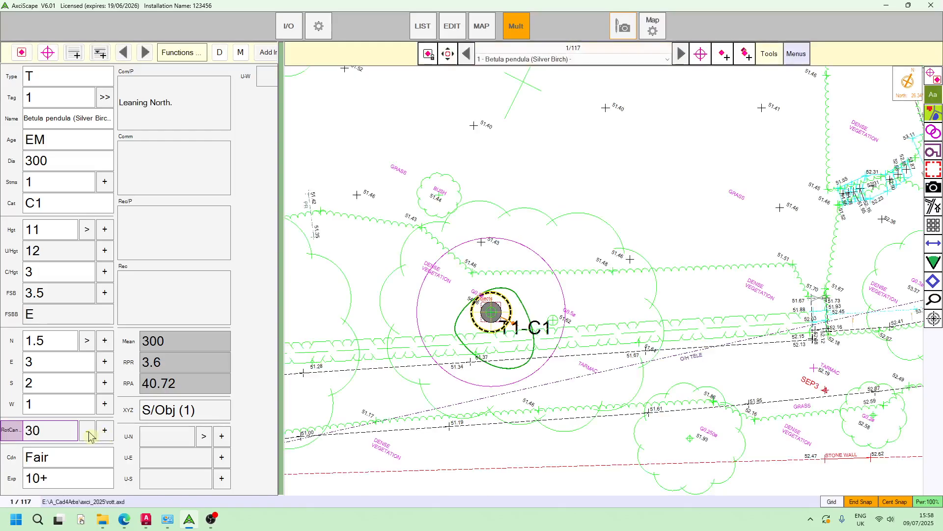
pyautogui.click(88, 432)
pyautogui.click(89, 433)
pyautogui.click(88, 432)
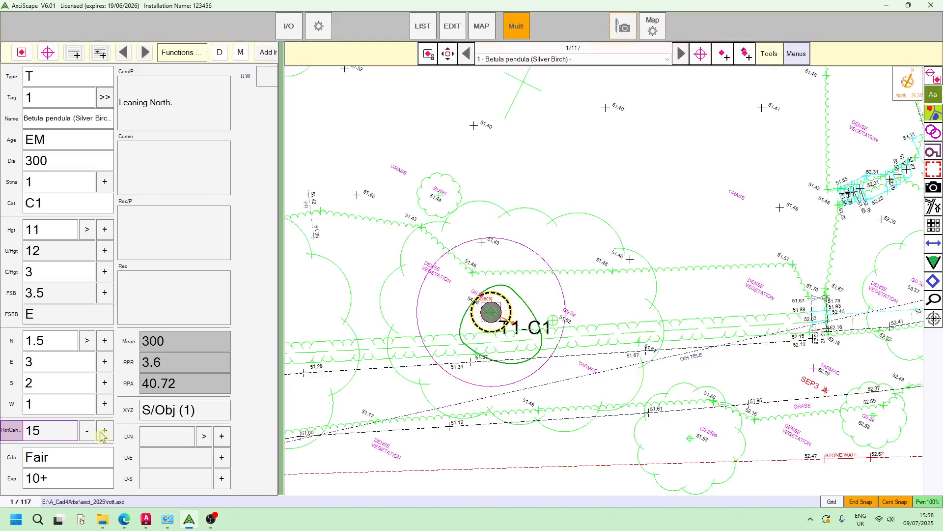
pyautogui.click(105, 431)
pyautogui.click(104, 431)
pyautogui.click(105, 431)
pyautogui.click(104, 431)
pyautogui.click(105, 431)
pyautogui.click(105, 431)
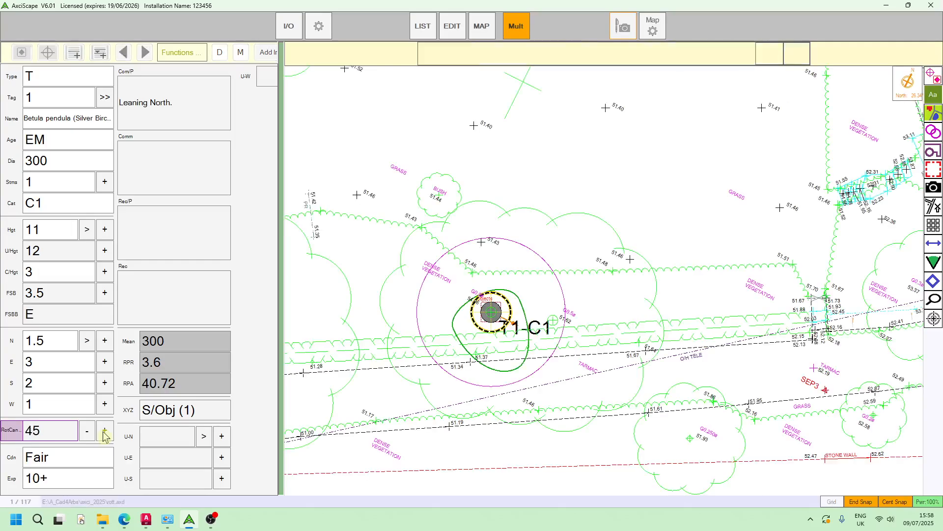
pyautogui.click(105, 431)
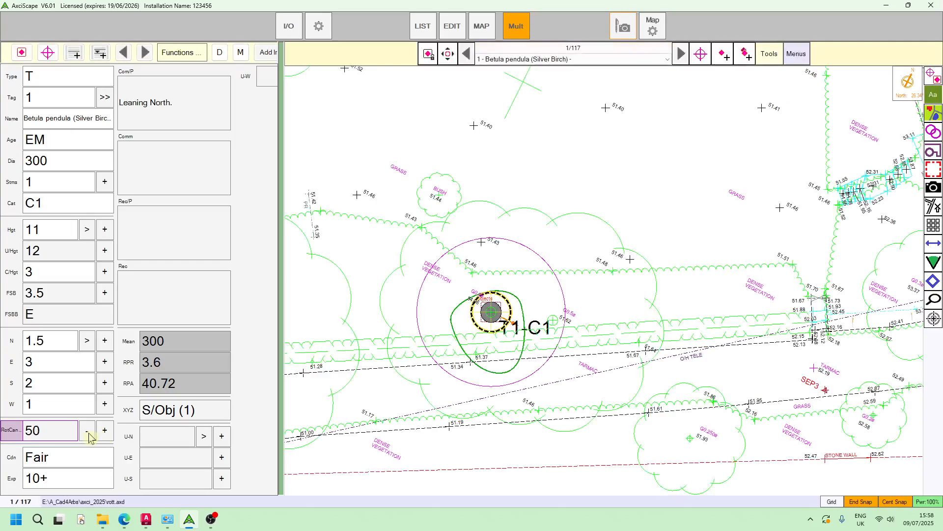
pyautogui.click(87, 433)
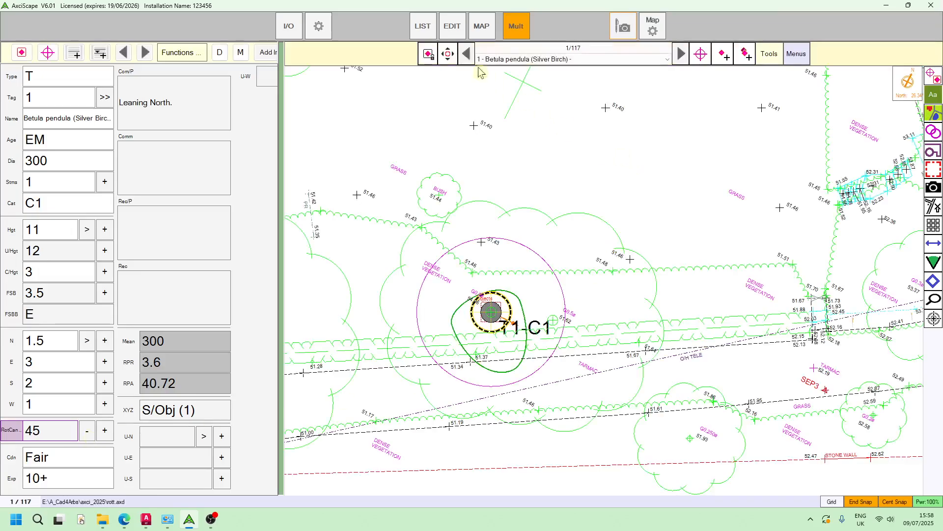
# Go to record 2/117, select Sorbus intermedia T2-B1, and rotate its canopy to -30.
pyautogui.click(682, 54)
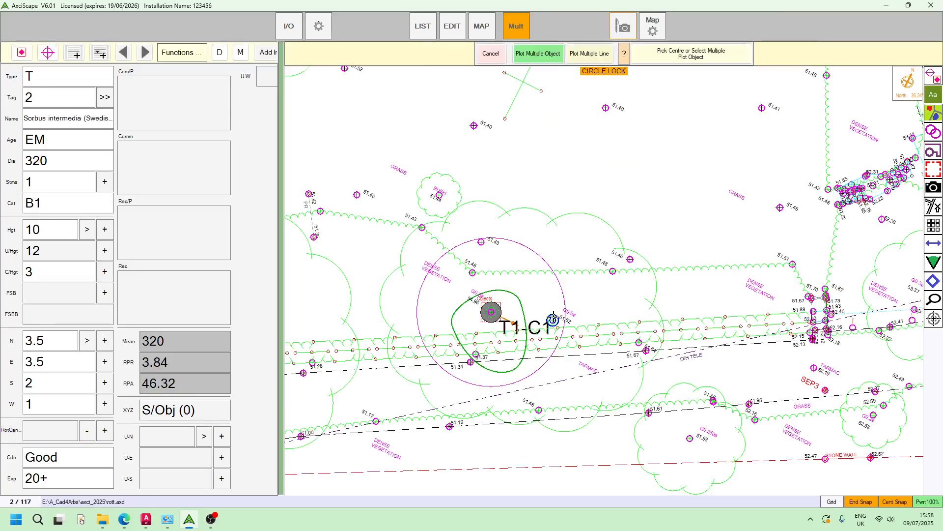
pyautogui.click(554, 318)
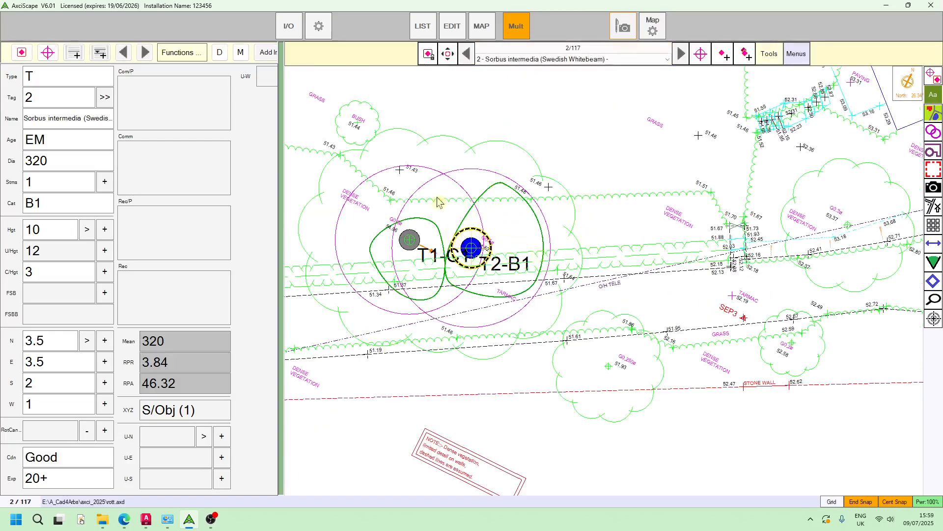
pyautogui.click(90, 435)
pyautogui.click(90, 436)
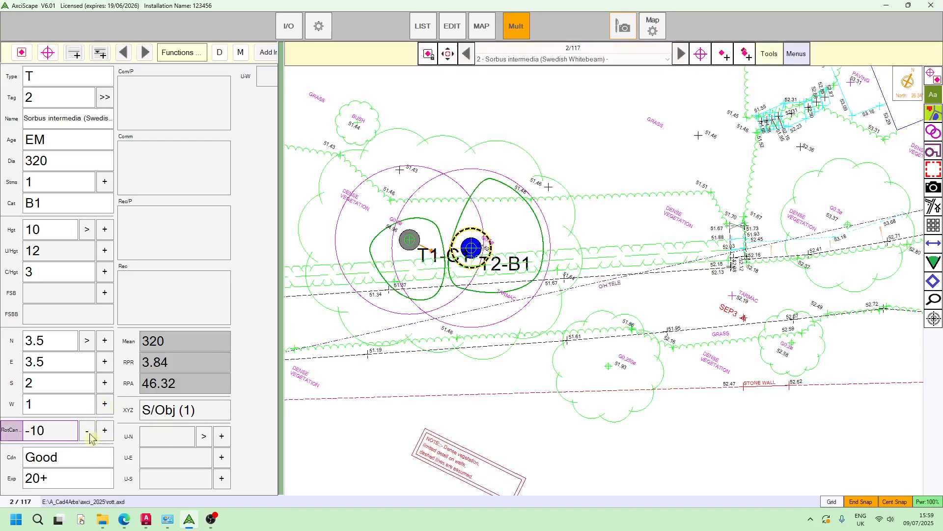
pyautogui.click(90, 435)
pyautogui.click(90, 436)
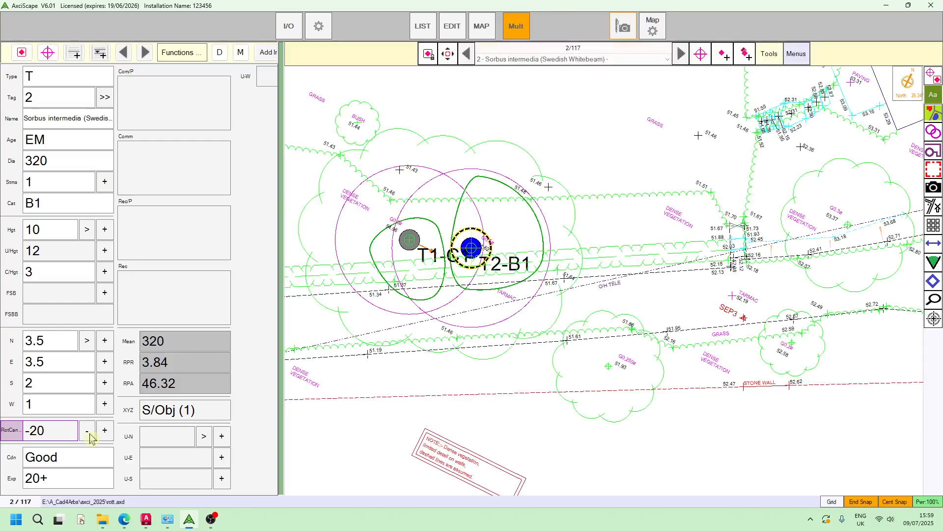
pyautogui.click(90, 436)
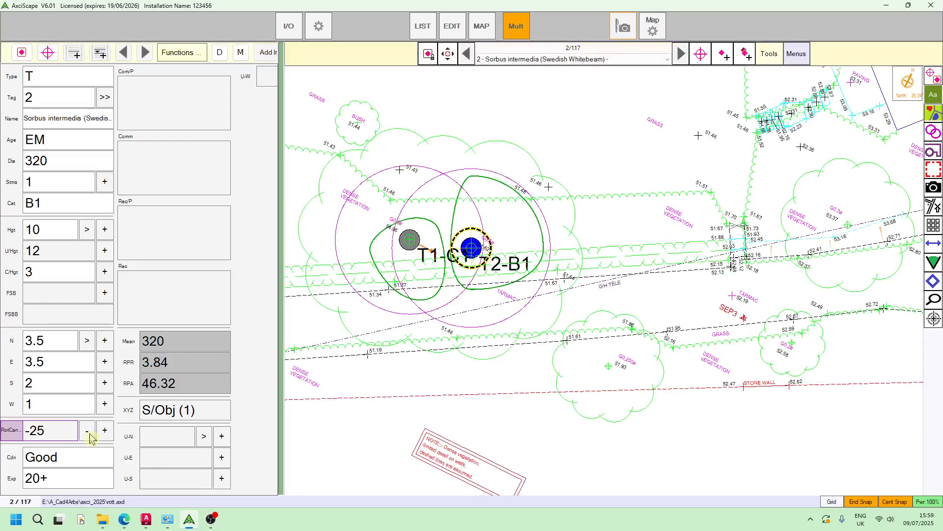
pyautogui.click(89, 435)
pyautogui.moveTo(598, 244); pyautogui.dragTo(574, 325)
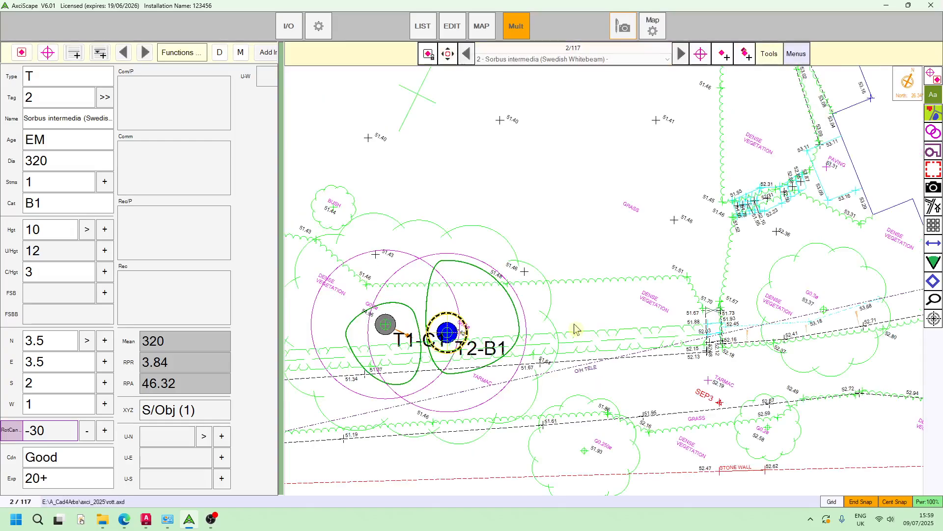
pyautogui.scroll(-3, 574, 325)
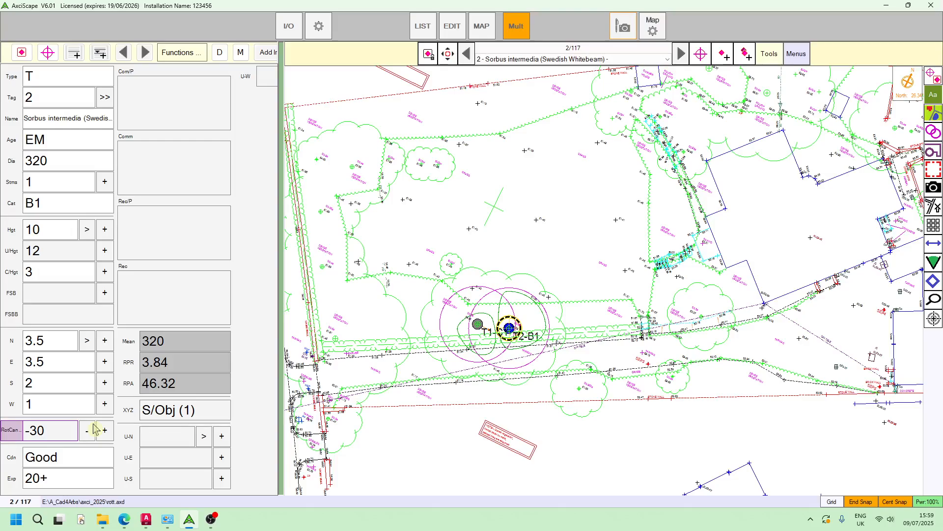
pyautogui.moveTo(691, 340); pyautogui.dragTo(653, 289)
pyautogui.scroll(-2, 670, 269)
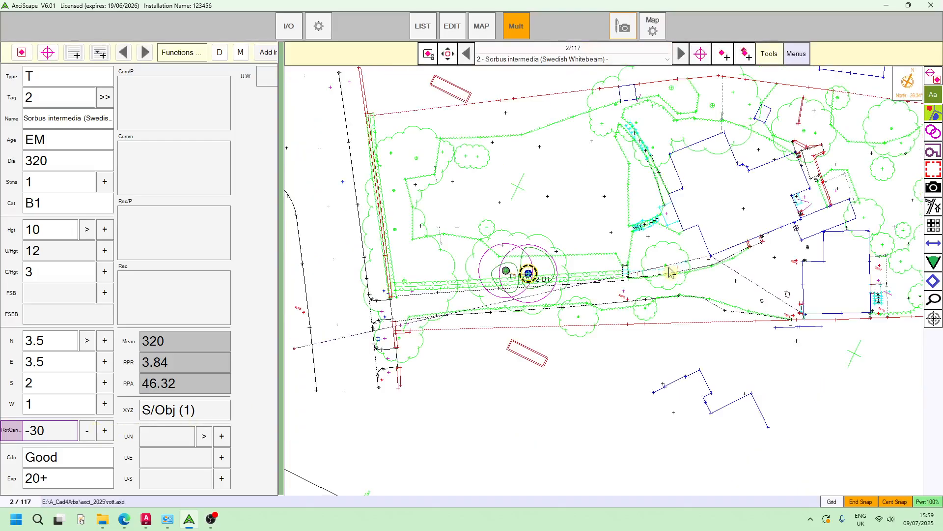
pyautogui.moveTo(709, 325); pyautogui.dragTo(700, 336)
pyautogui.moveTo(784, 349); pyautogui.dragTo(679, 291)
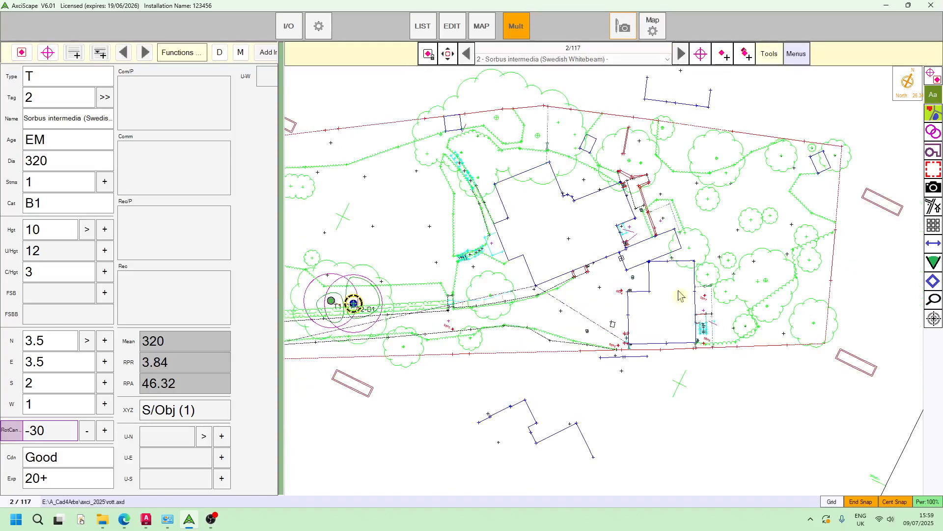
pyautogui.moveTo(536, 336); pyautogui.dragTo(675, 281)
pyautogui.scroll(3, 489, 280)
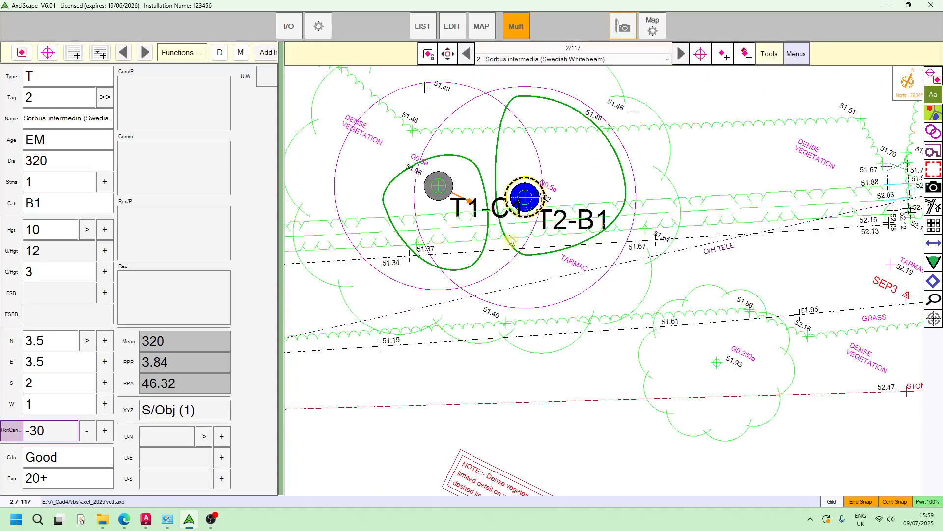
pyautogui.moveTo(479, 293); pyautogui.dragTo(487, 378)
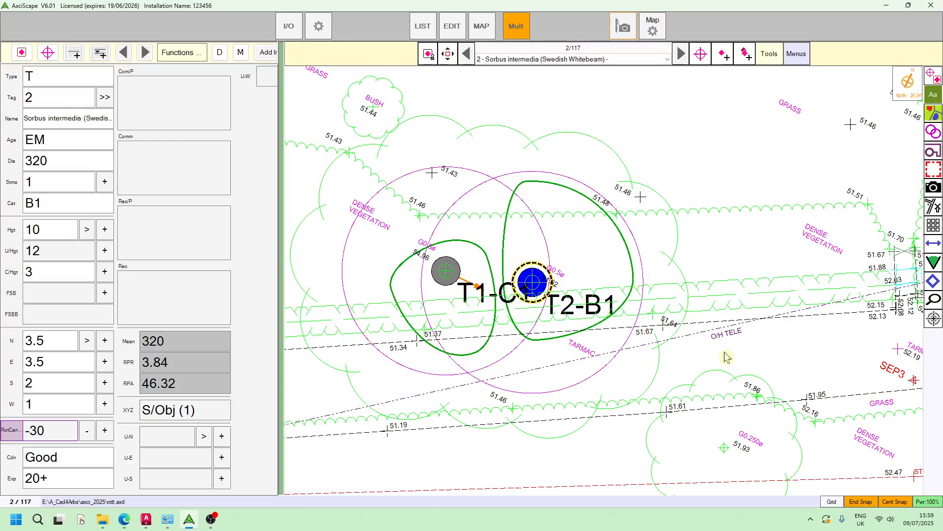